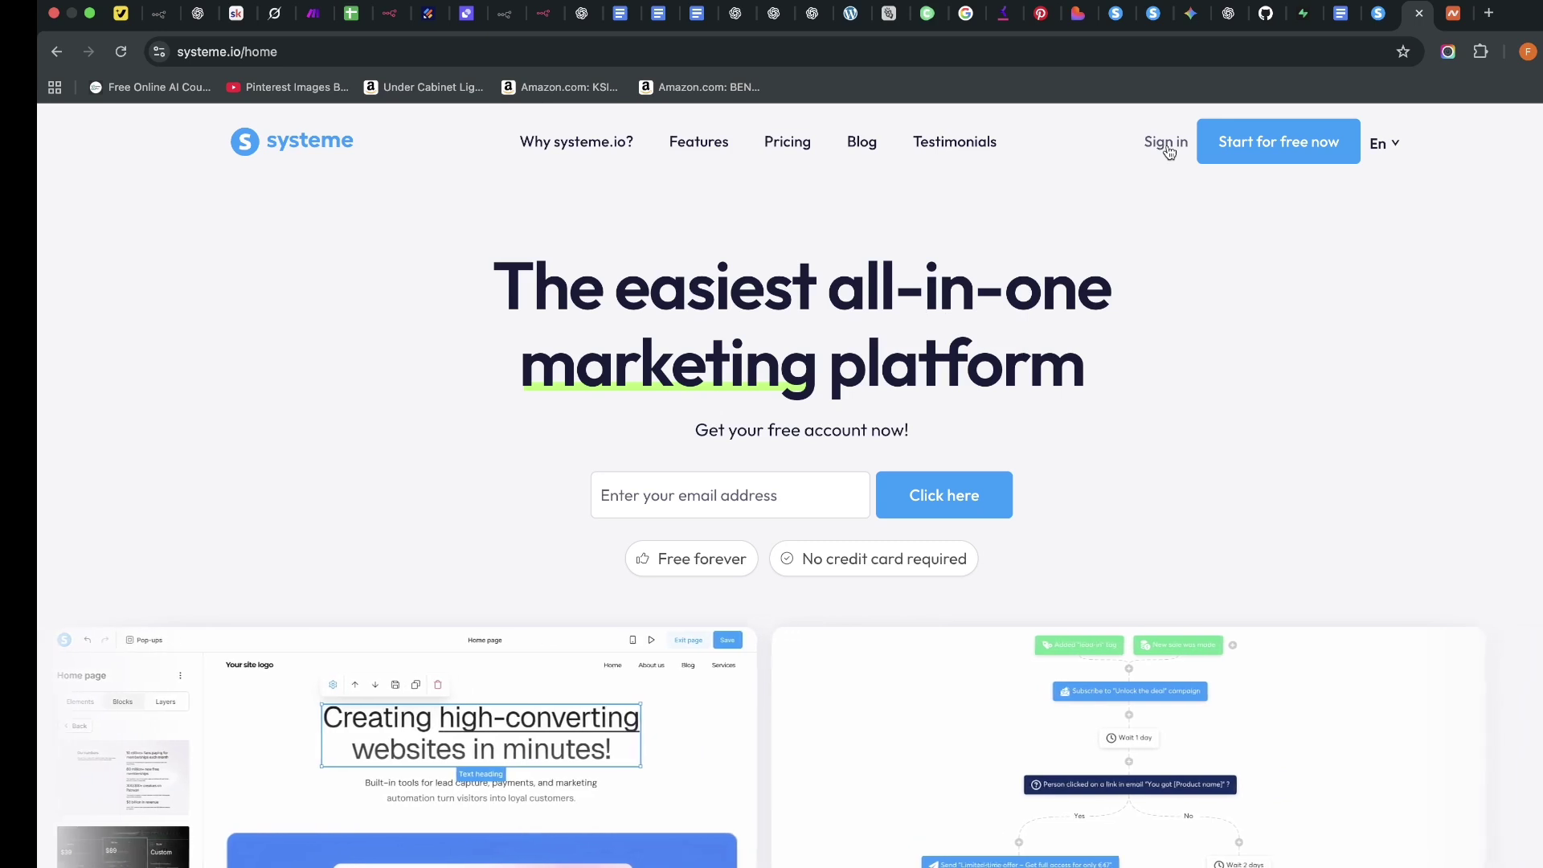
Sign in to systeme.io and open the Custom domains page in the account settings
{"action": "left_click", "coordinate": [1167, 149]}
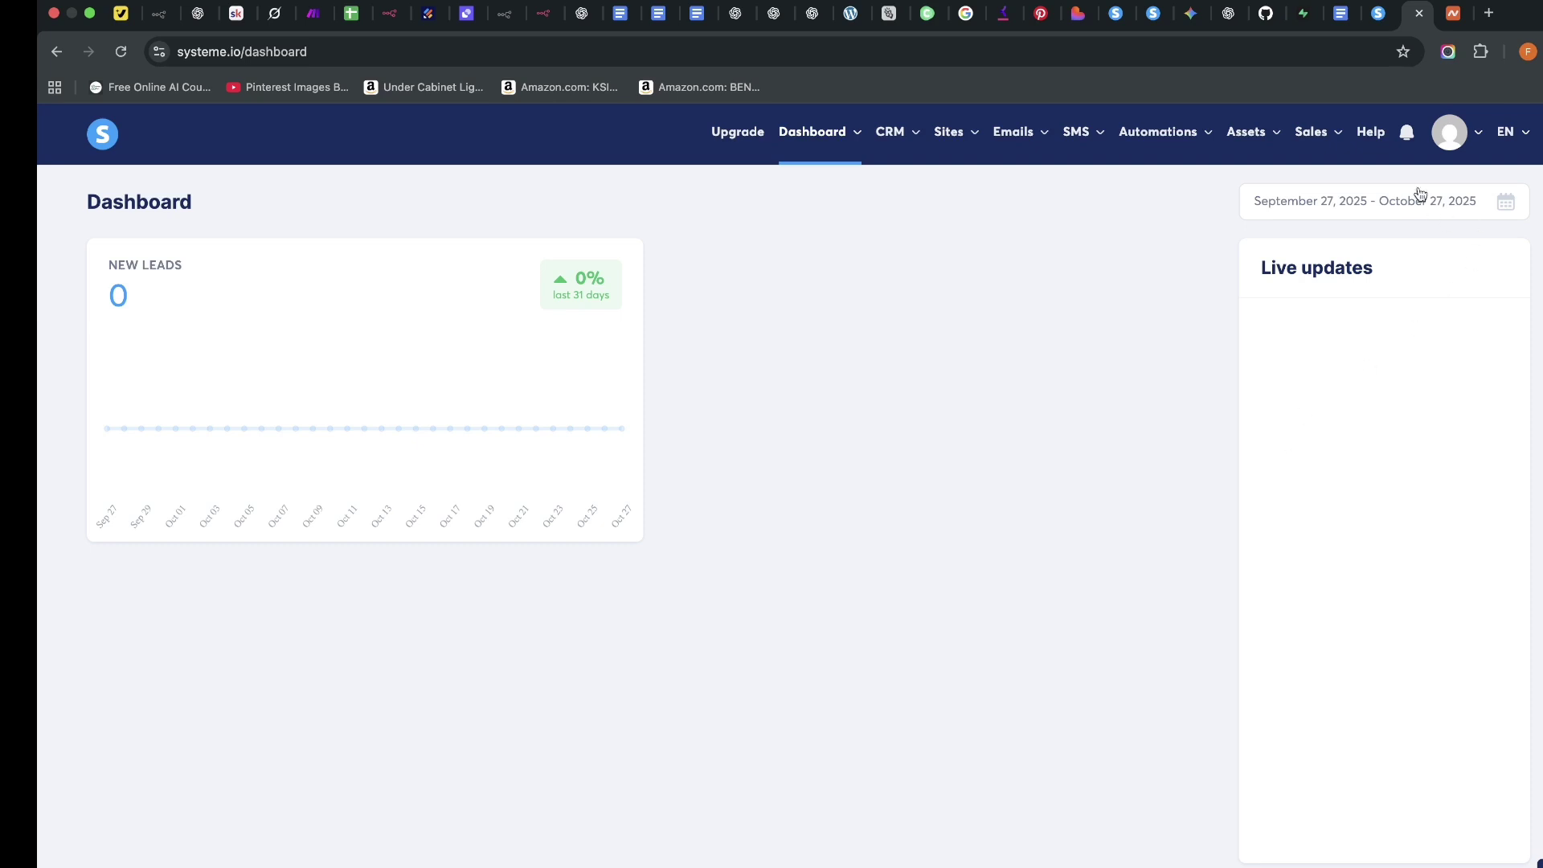
{"action": "mouse_move", "coordinate": [1446, 141]}
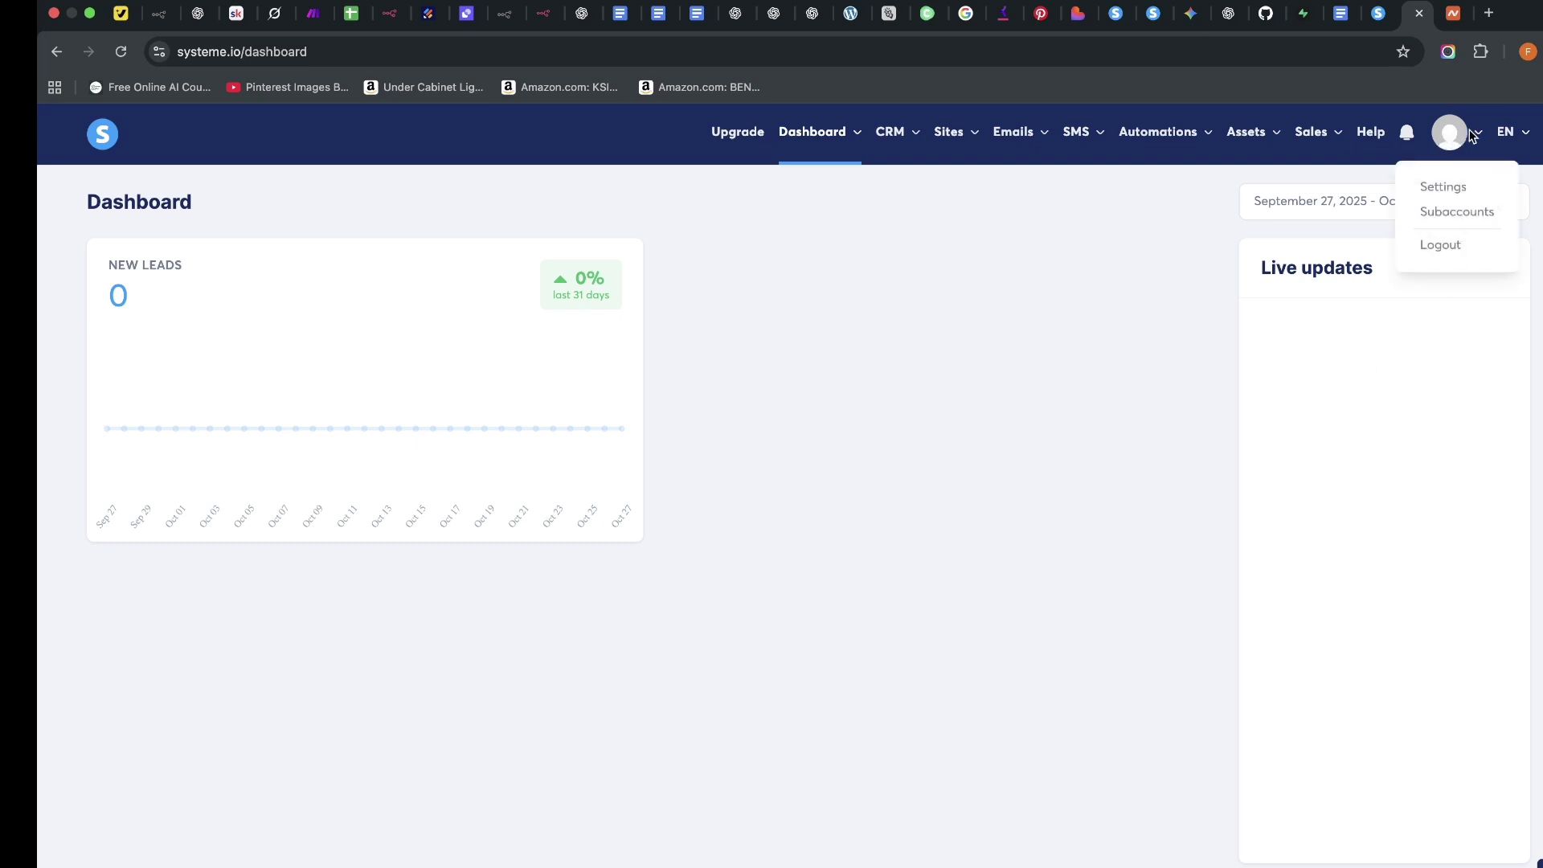
{"action": "left_click", "coordinate": [1452, 192]}
{"action": "scroll", "coordinate": [188, 677], "scroll_direction": "down", "scroll_amount": 2}
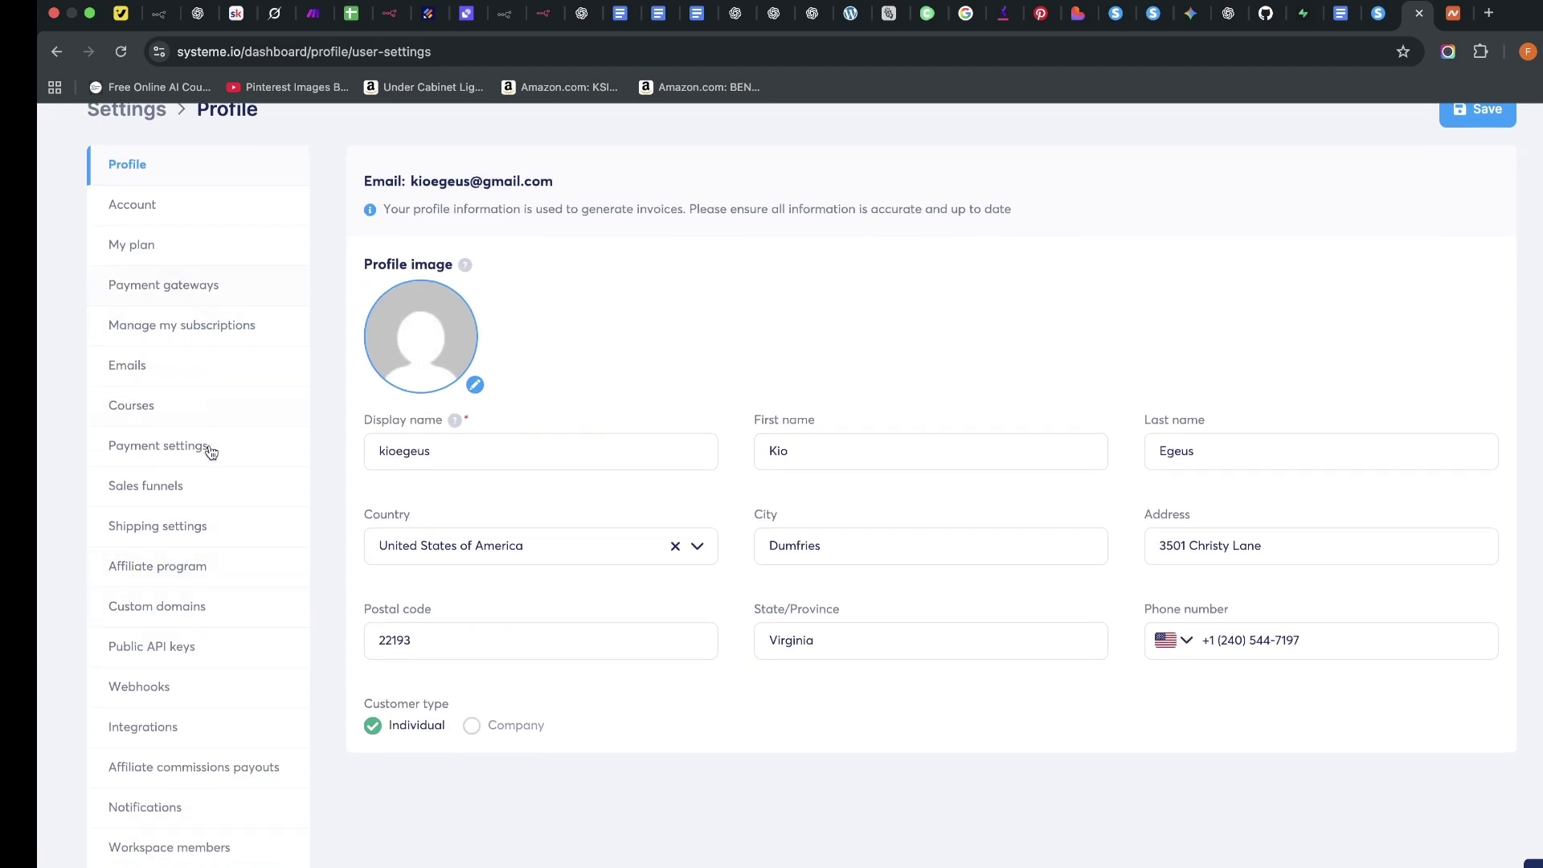
{"action": "left_click", "coordinate": [190, 613]}
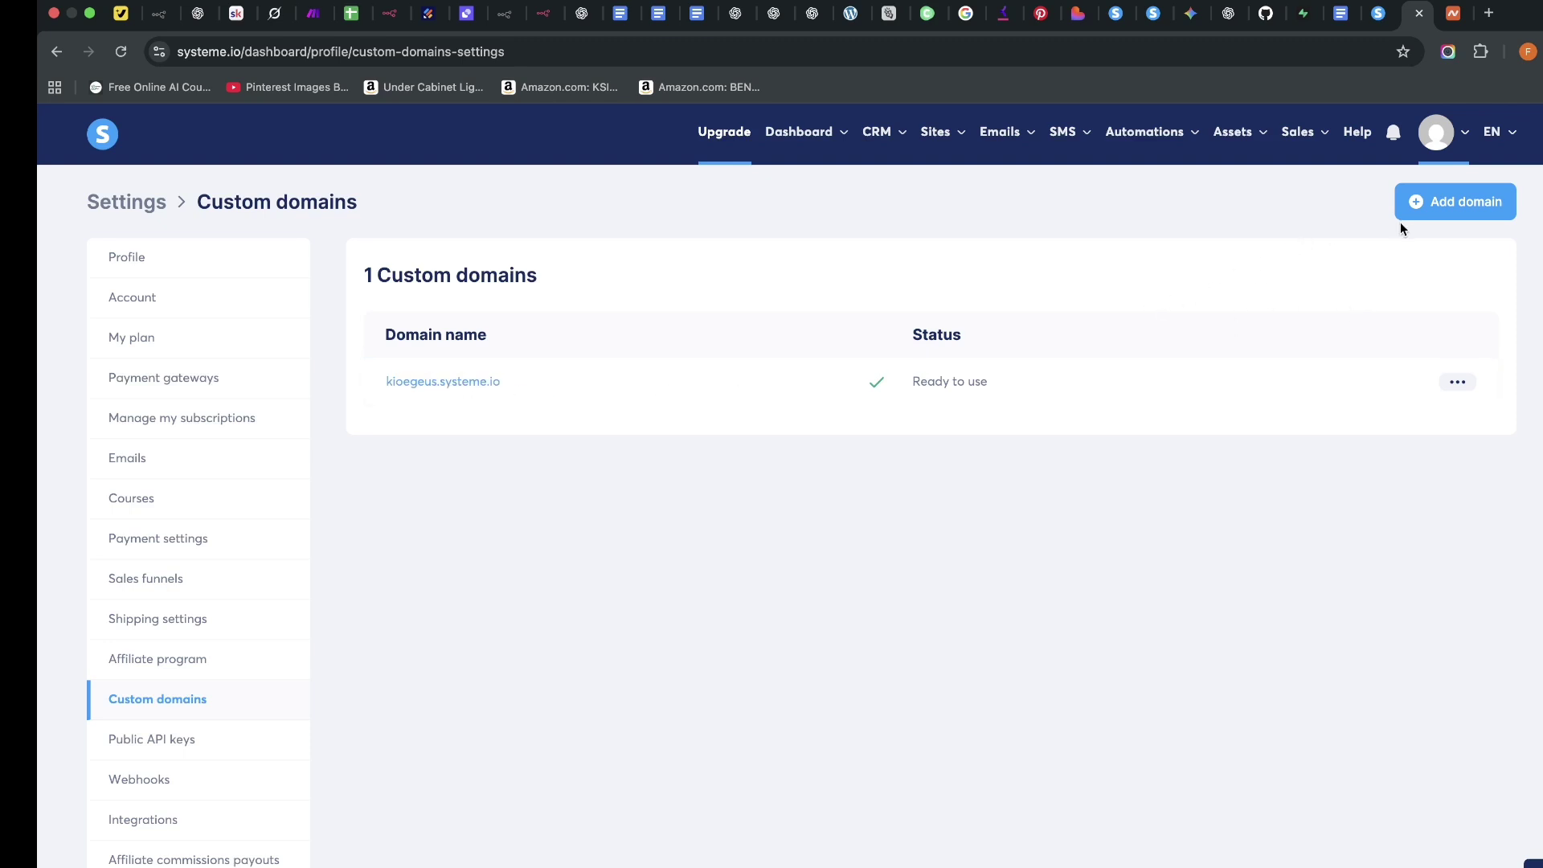
Start adding a custom domain, switch to the Namecheap dashboard and copy the domain name thefinefit.com
{"action": "left_click", "coordinate": [1453, 206]}
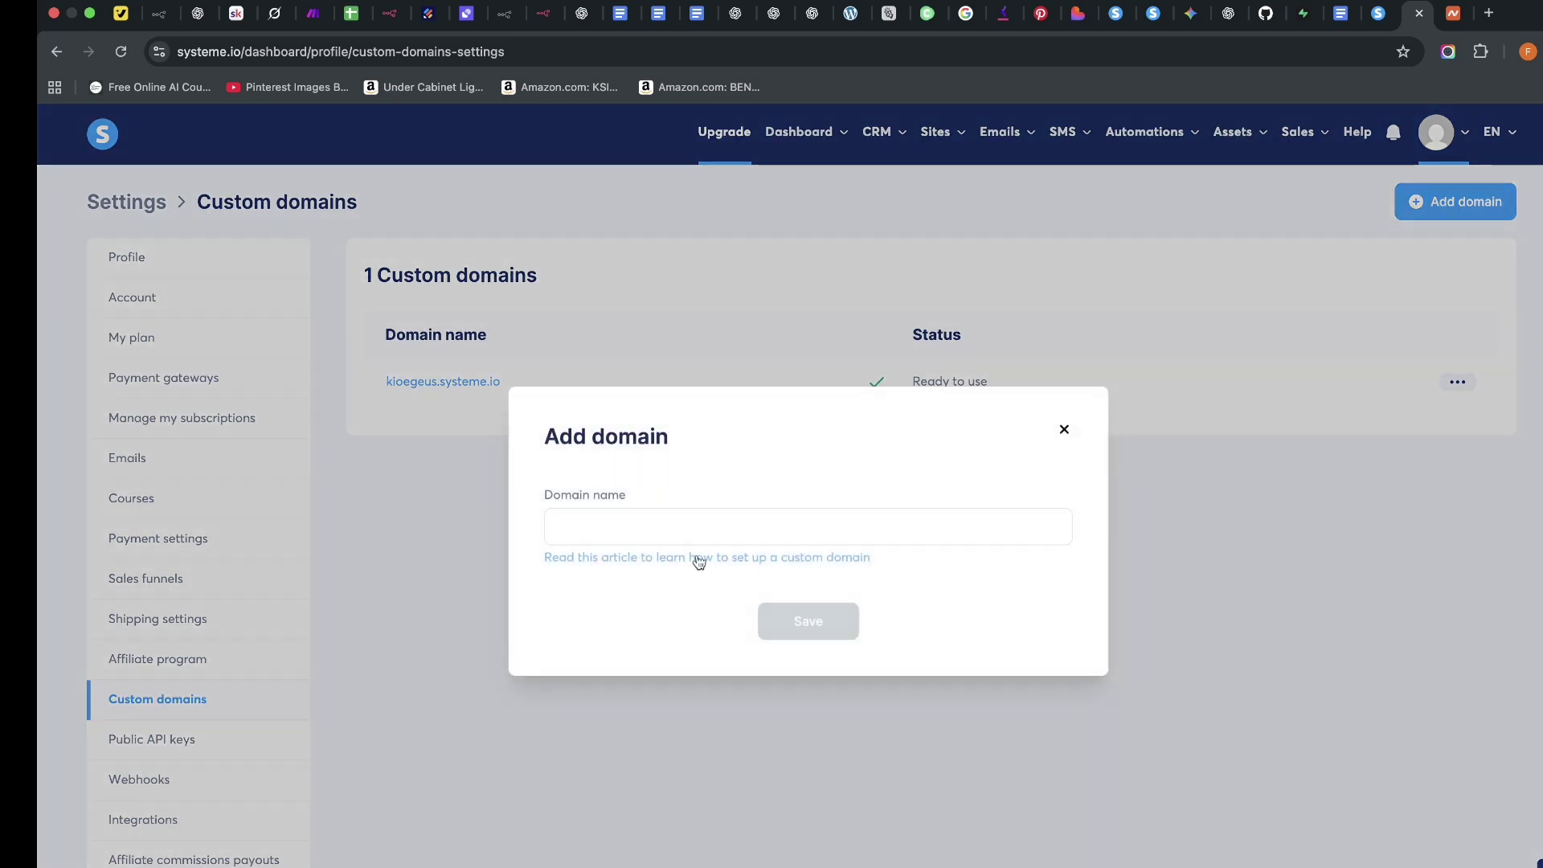
{"action": "left_click", "coordinate": [647, 522]}
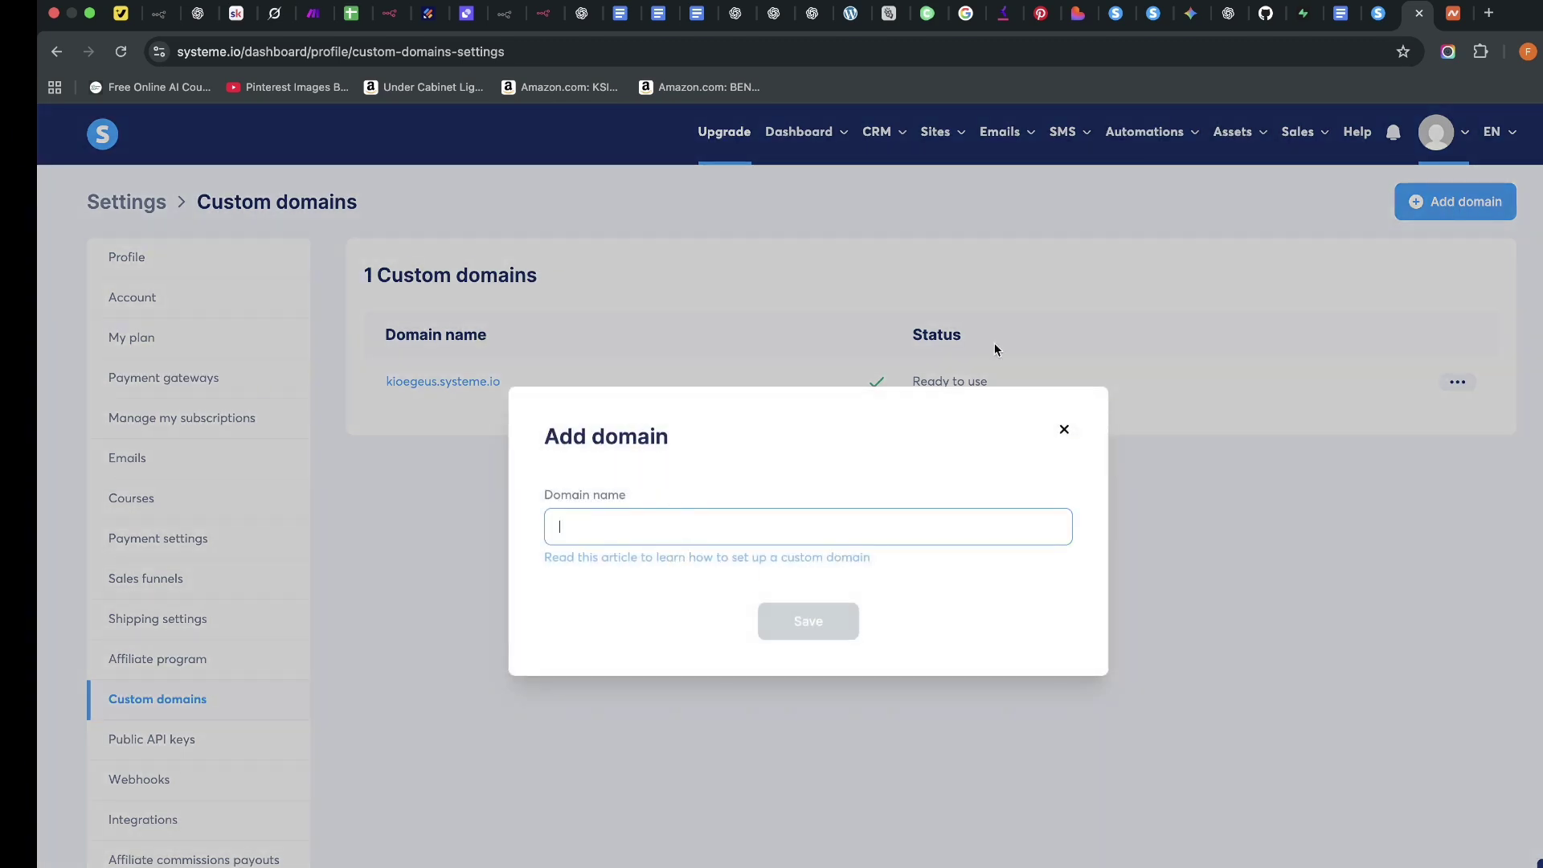
{"action": "left_click", "coordinate": [1461, 15]}
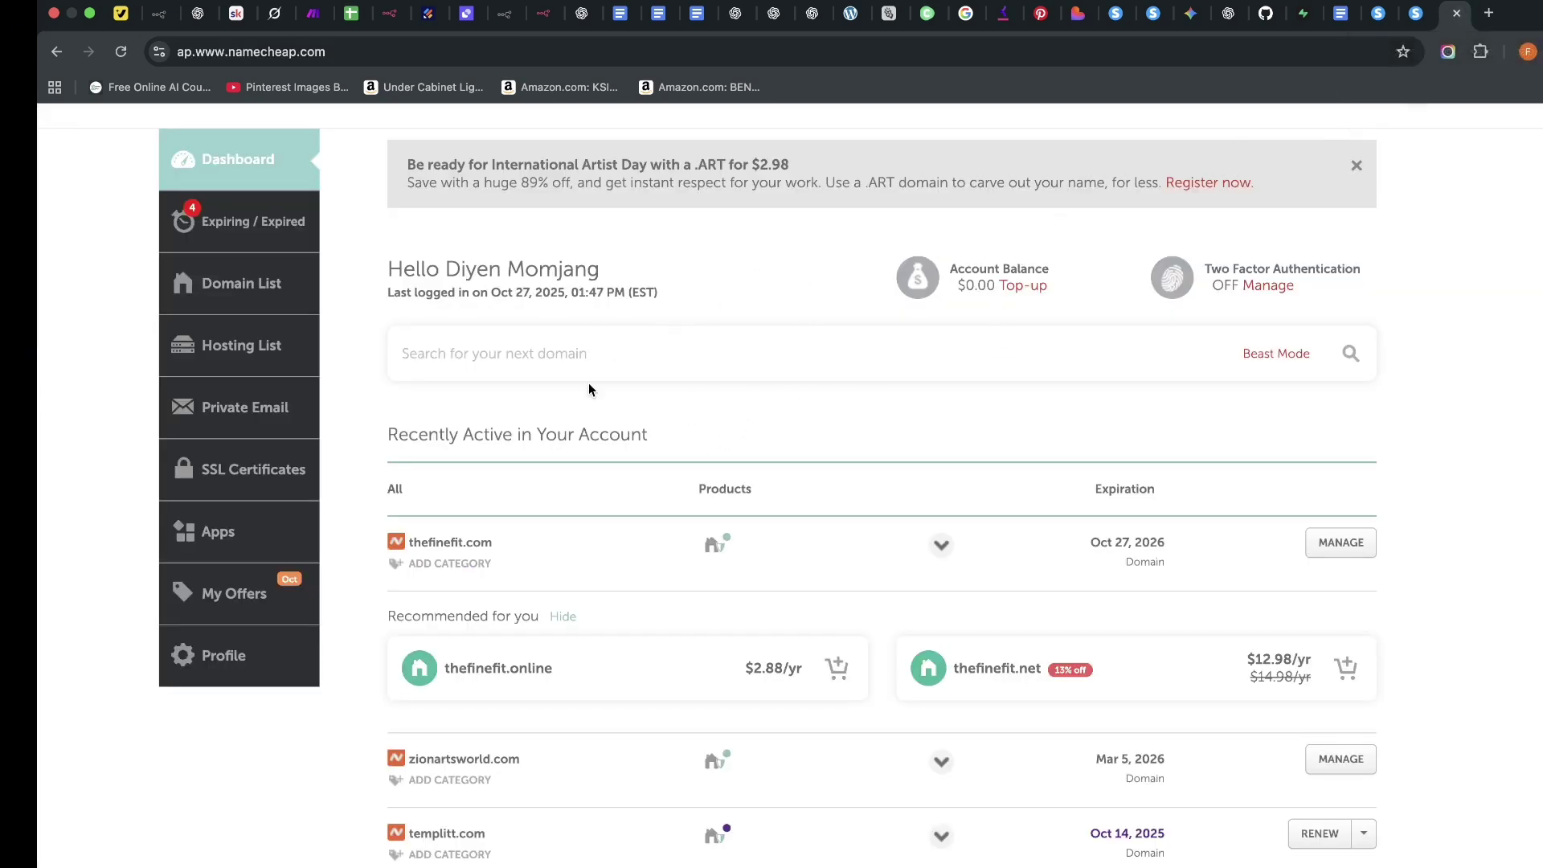
{"action": "scroll", "coordinate": [405, 326], "scroll_direction": "up", "scroll_amount": 2}
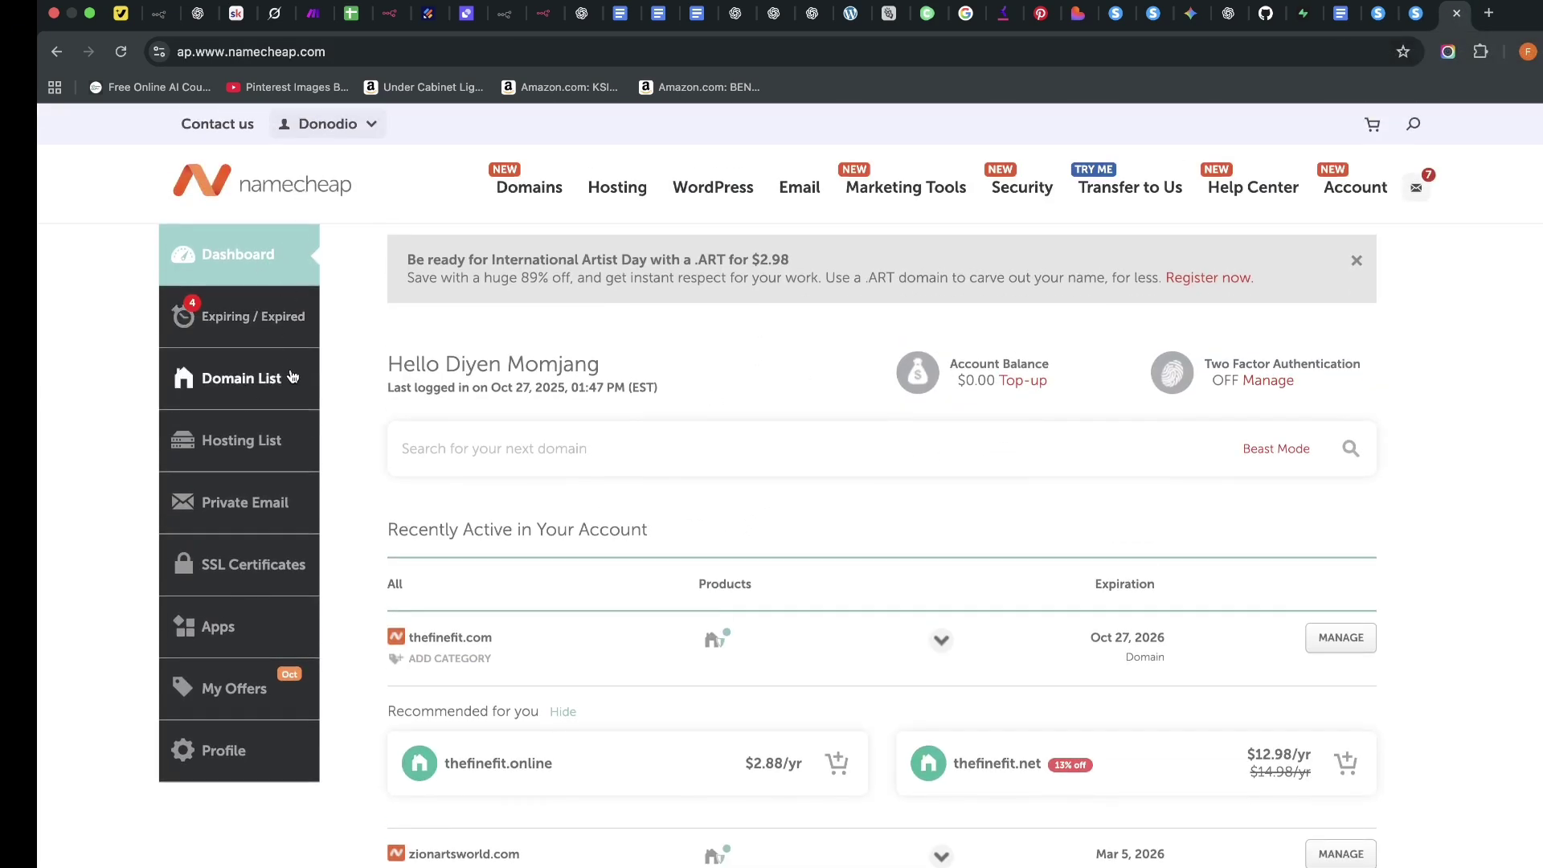
{"action": "scroll", "coordinate": [449, 562], "scroll_direction": "down", "scroll_amount": 1}
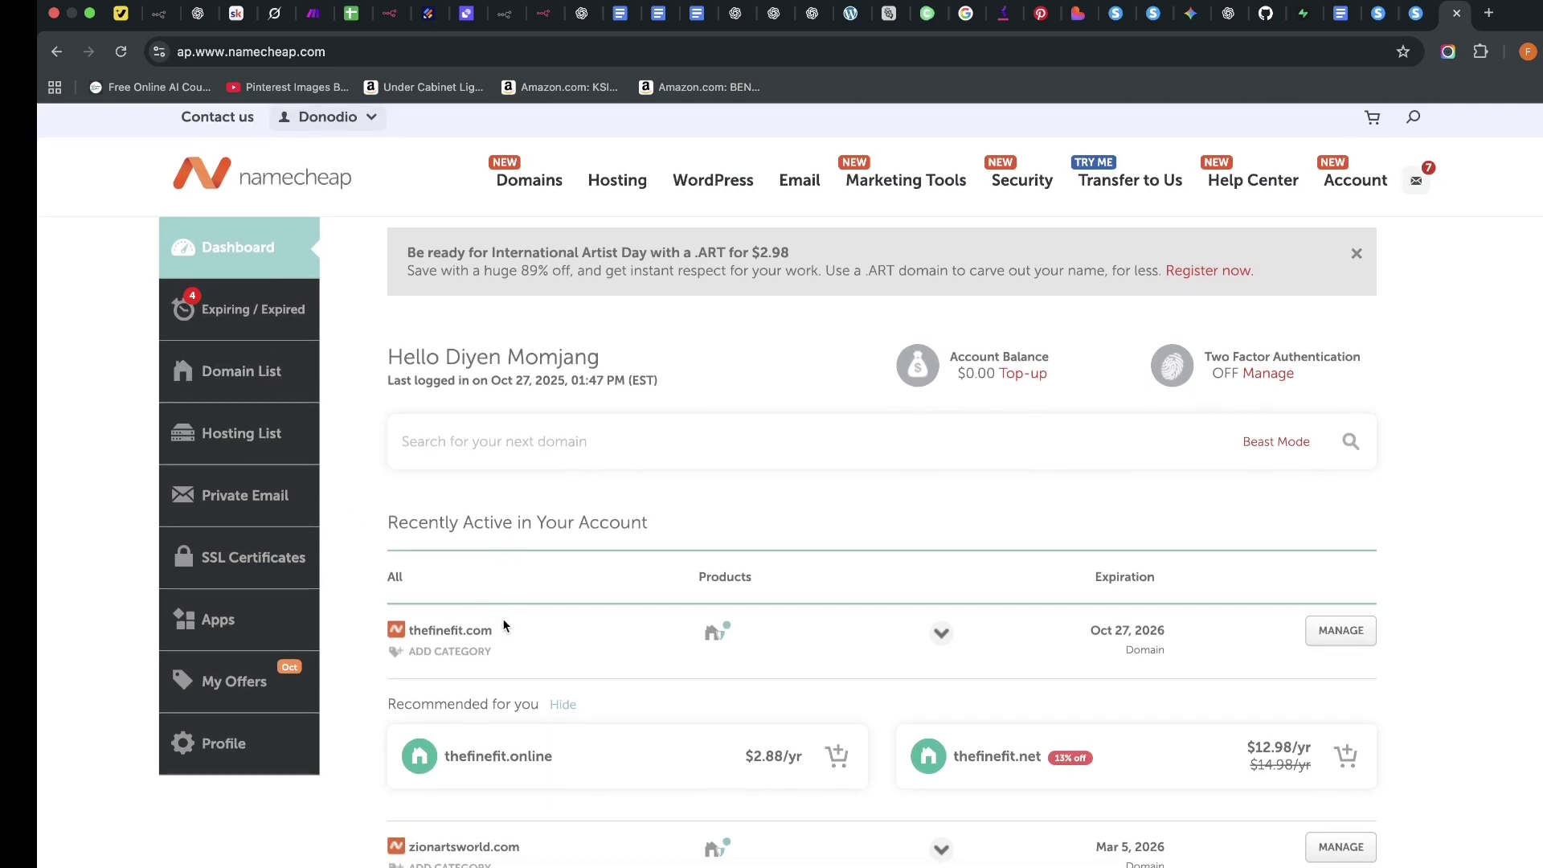
{"action": "left_click_drag", "start_coordinate": [494, 631], "coordinate": [410, 633]}
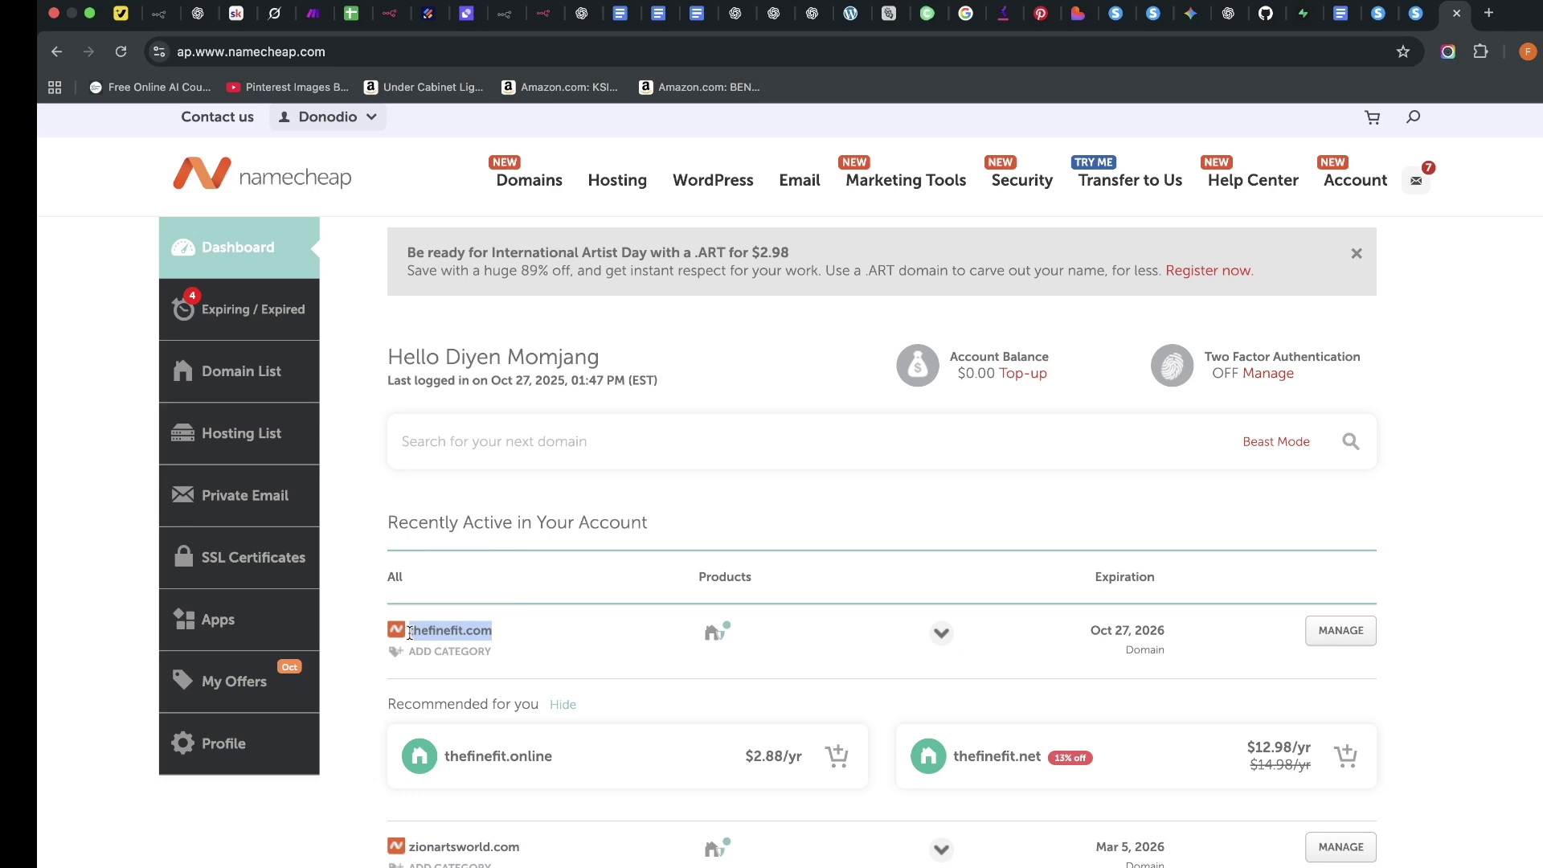
{"action": "right_click", "coordinate": [422, 629]}
{"action": "left_click", "coordinate": [450, 671]}
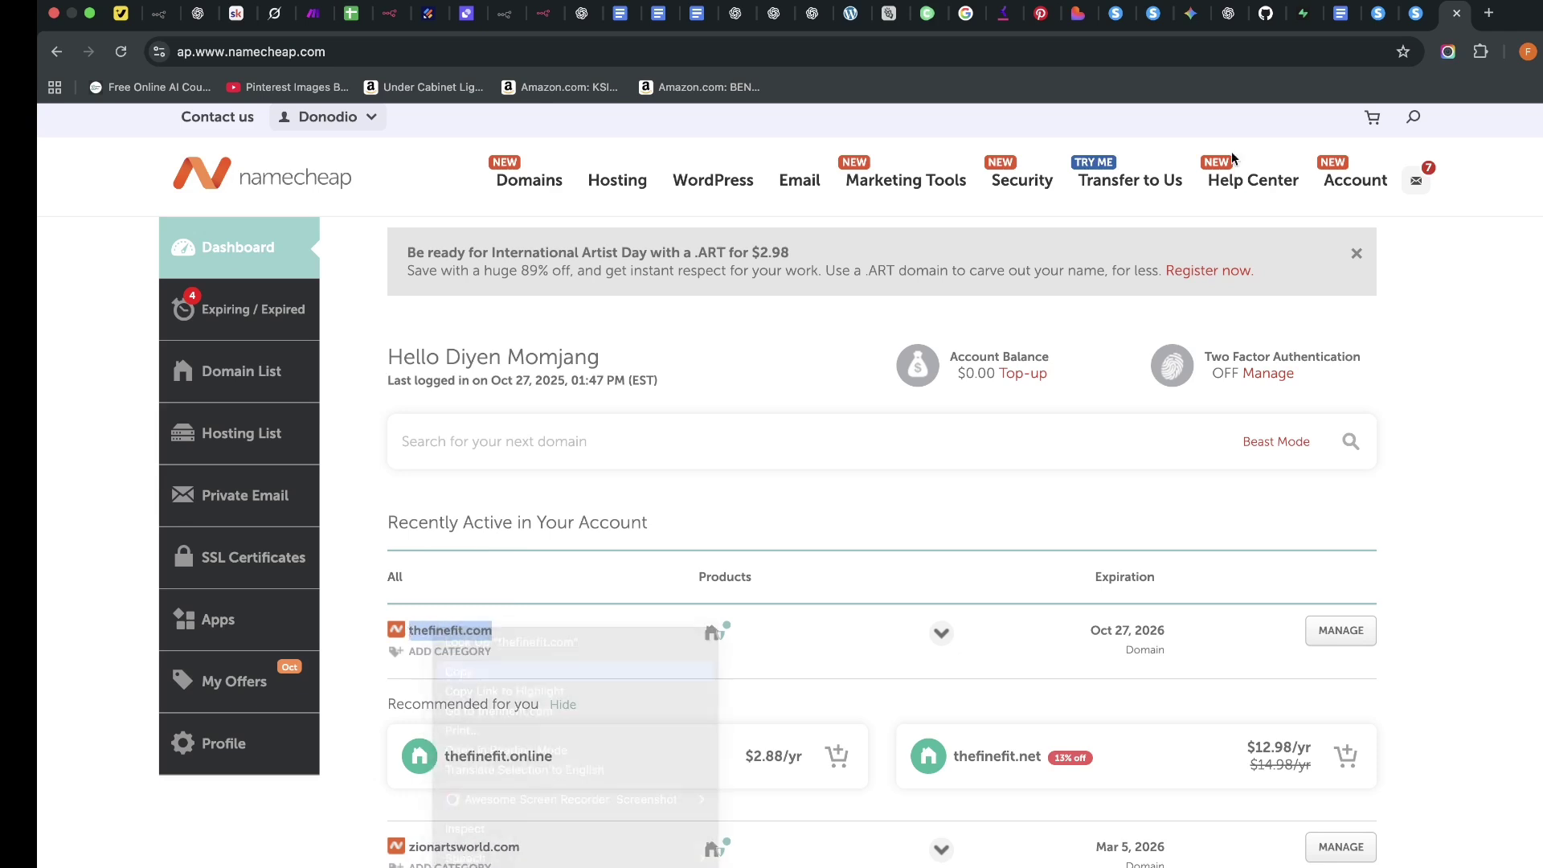
{"action": "left_click", "coordinate": [1410, 14]}
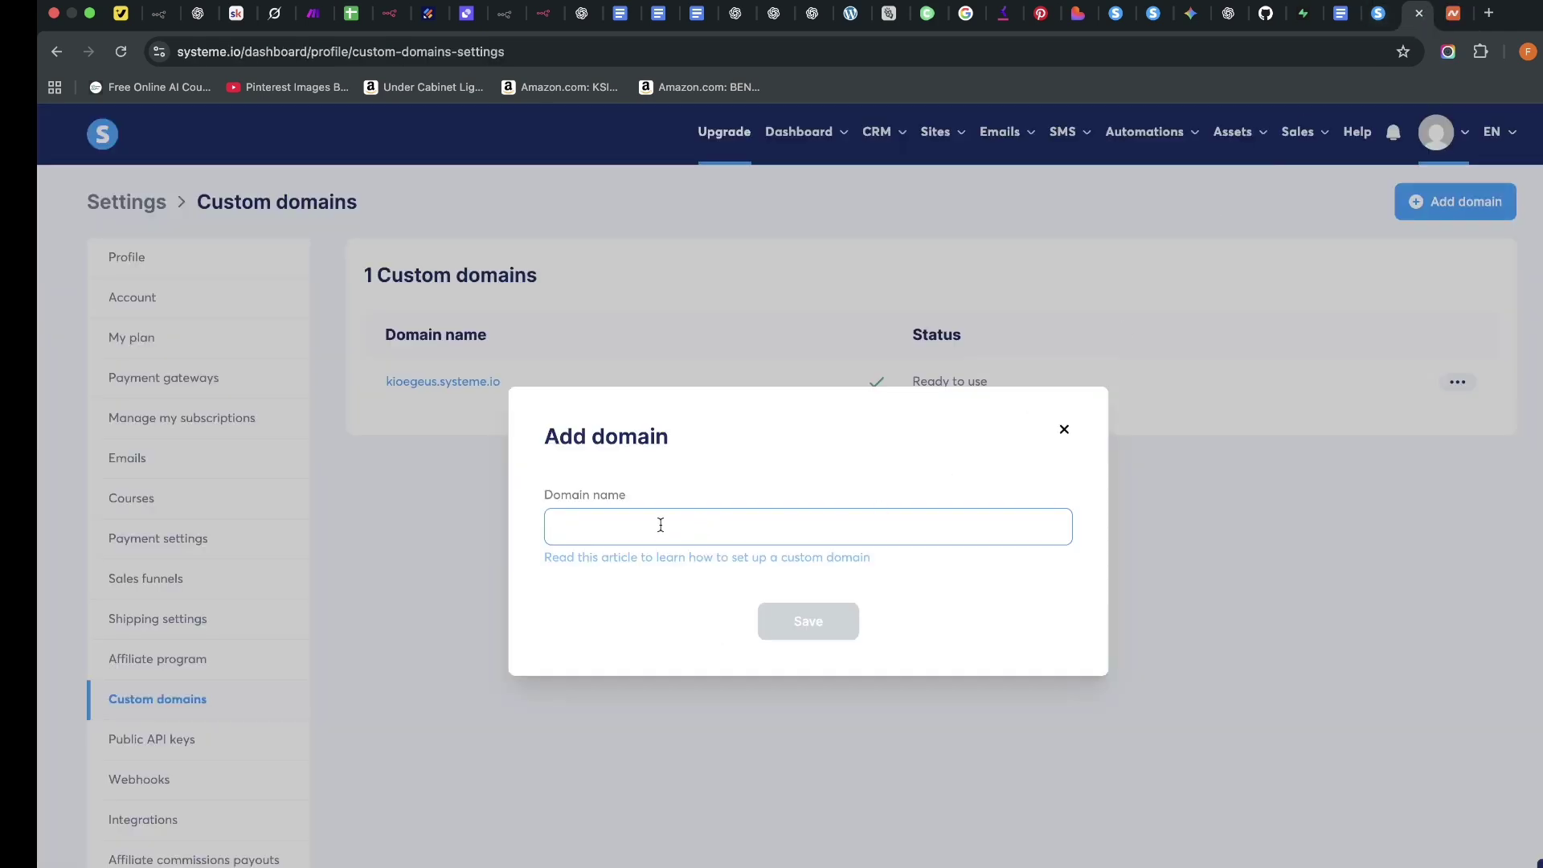
{"action": "key", "text": "super+v"}
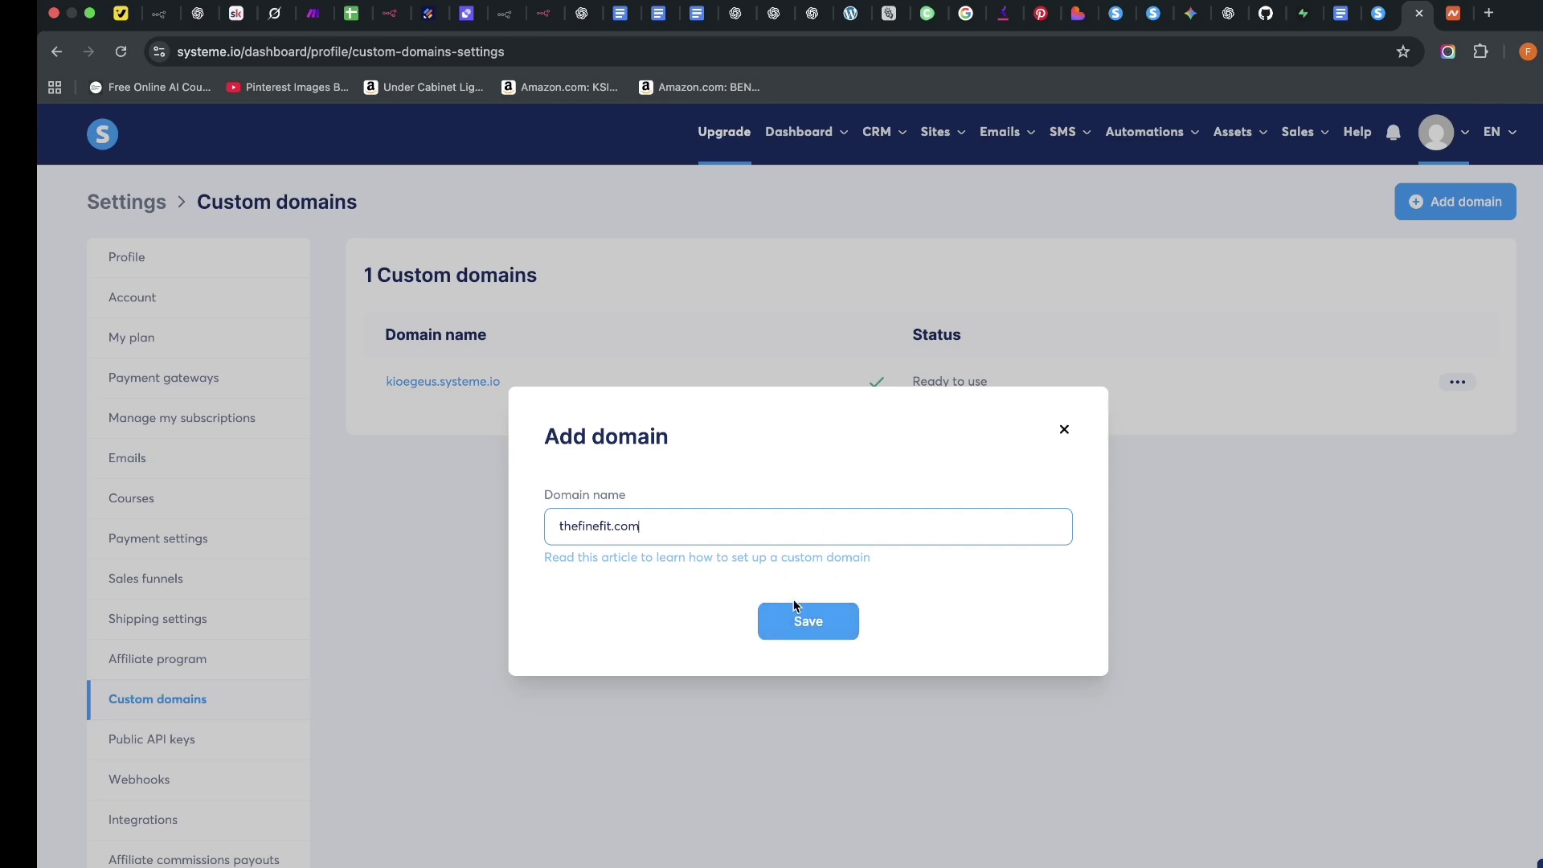
{"action": "left_click", "coordinate": [807, 621]}
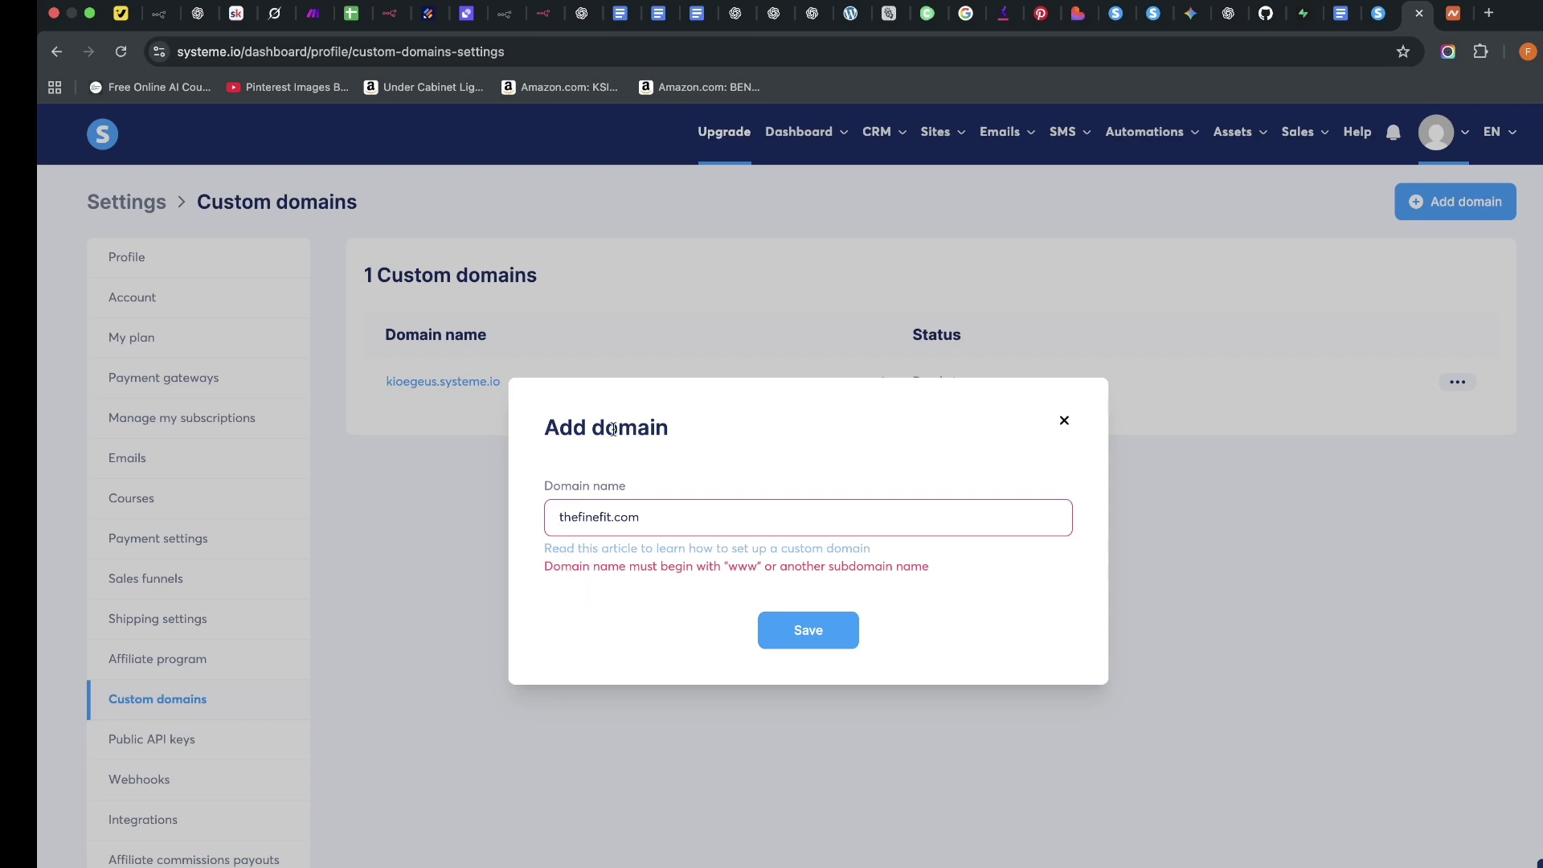
{"action": "type", "text": "www."}
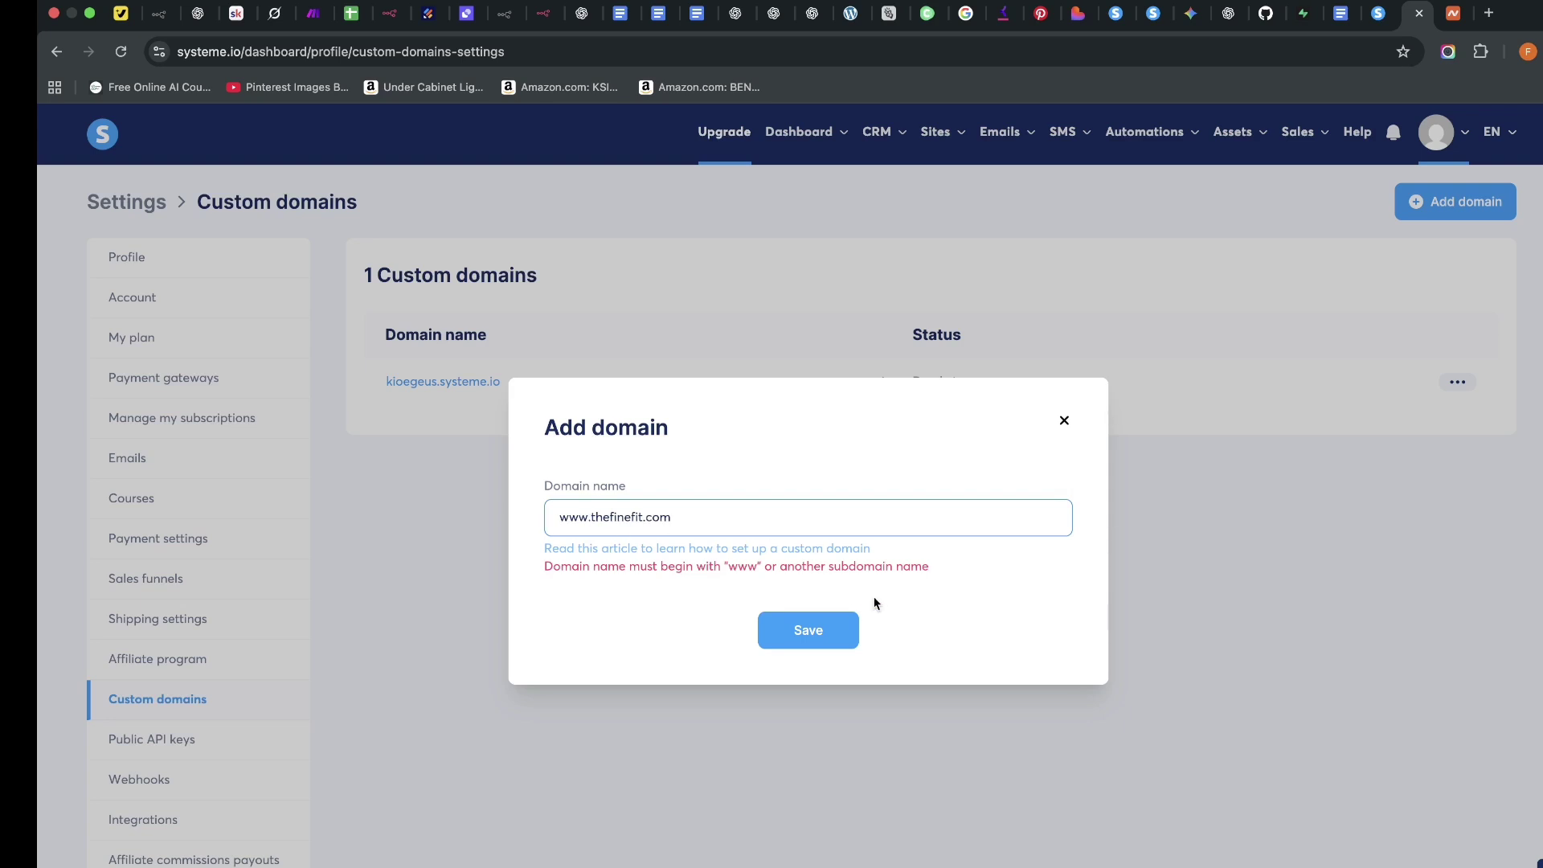
{"action": "left_click", "coordinate": [819, 643]}
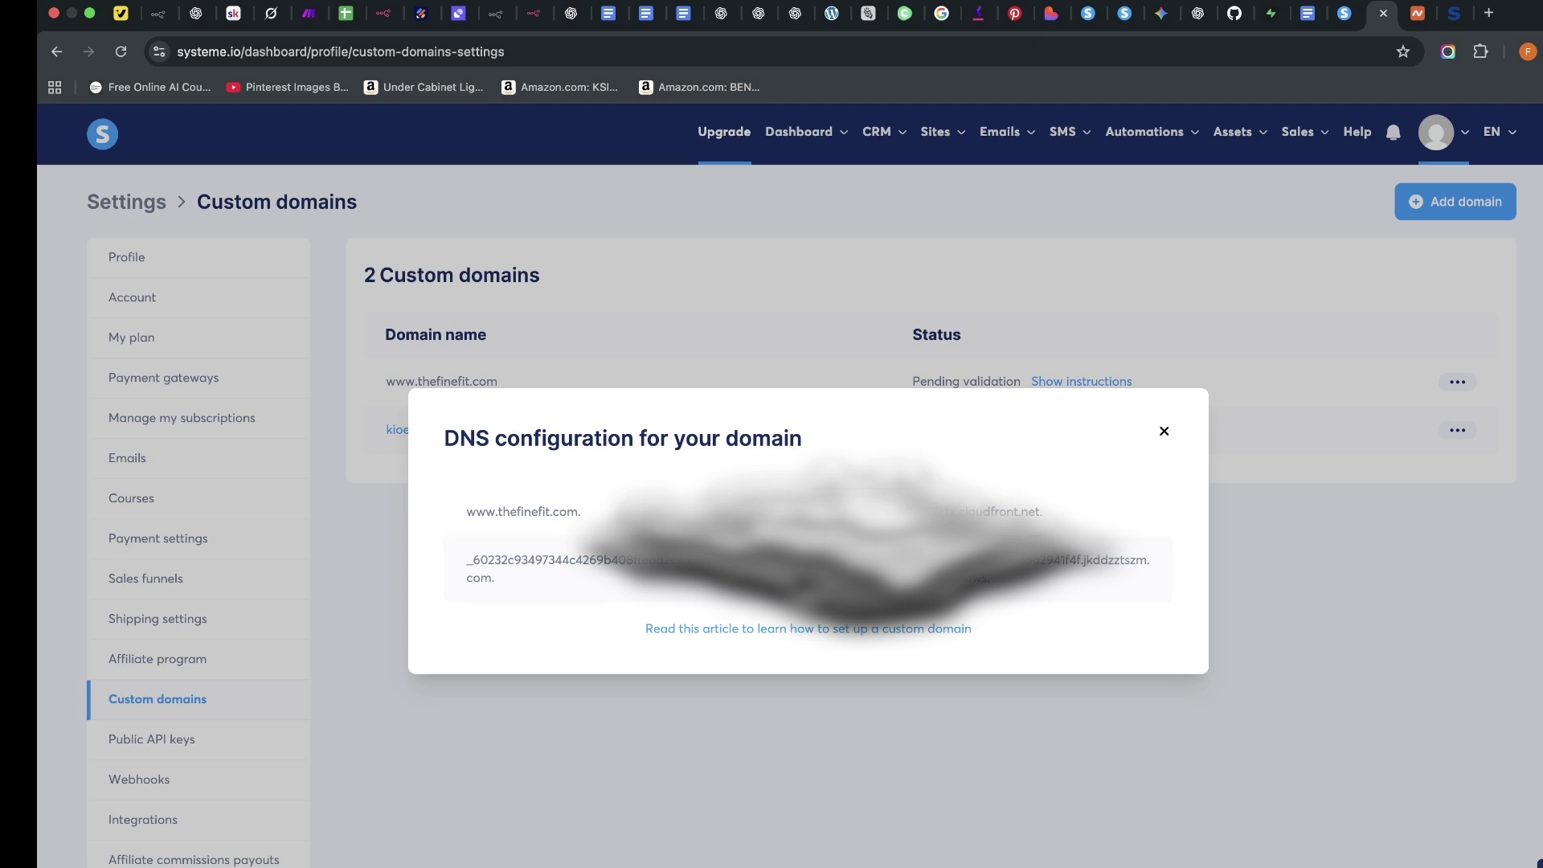
Switch to Namecheap and open the Advanced DNS host records of thefinefit.com
{"action": "key", "text": "ctrl+Tab"}
{"action": "scroll", "coordinate": [884, 610], "scroll_direction": "down", "scroll_amount": 2}
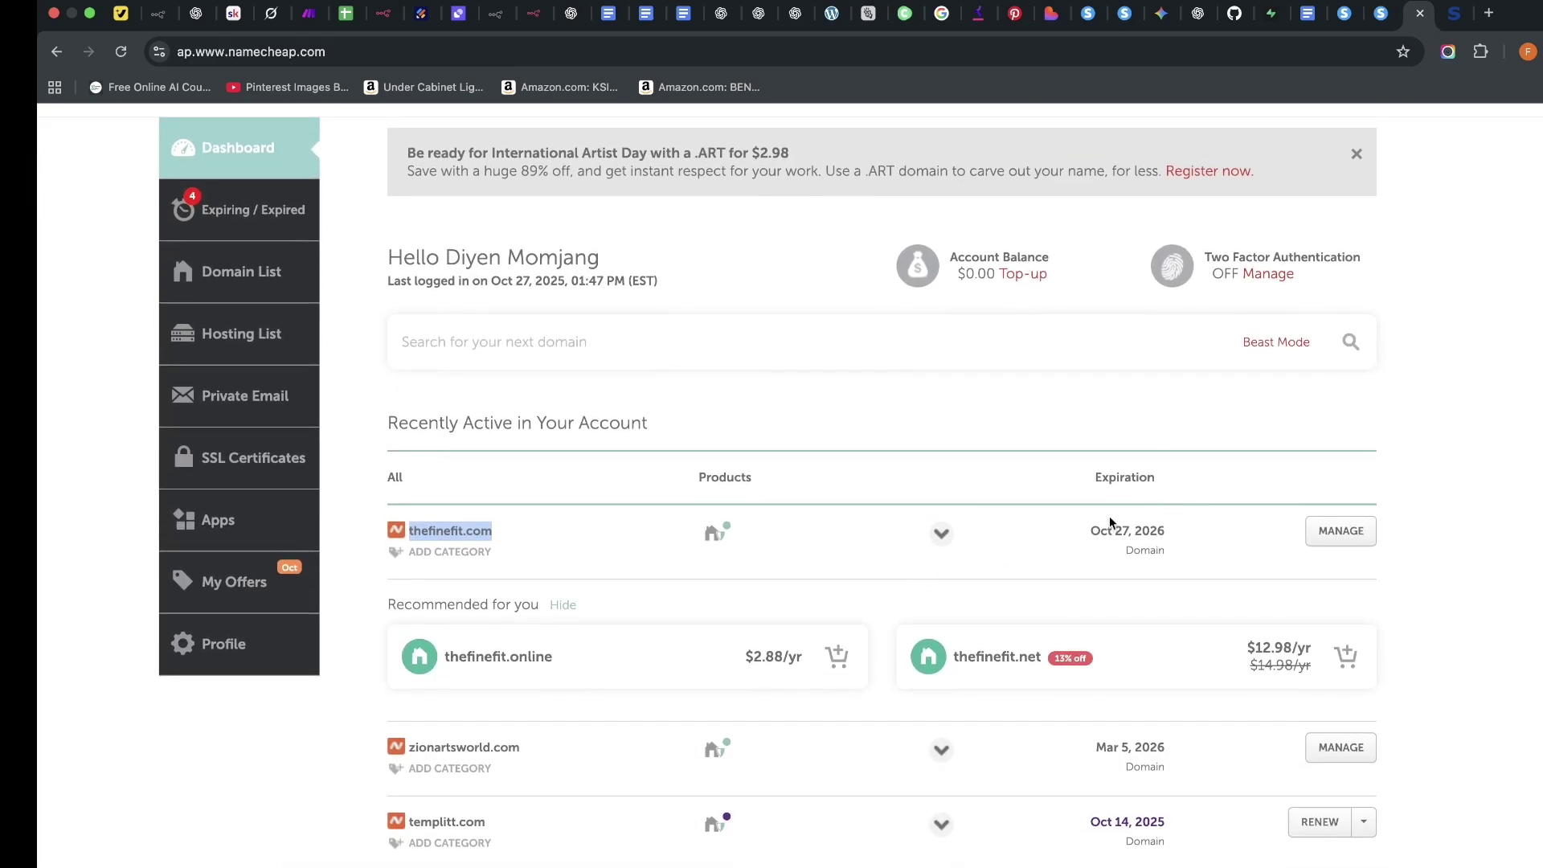
{"action": "left_click", "coordinate": [1358, 532]}
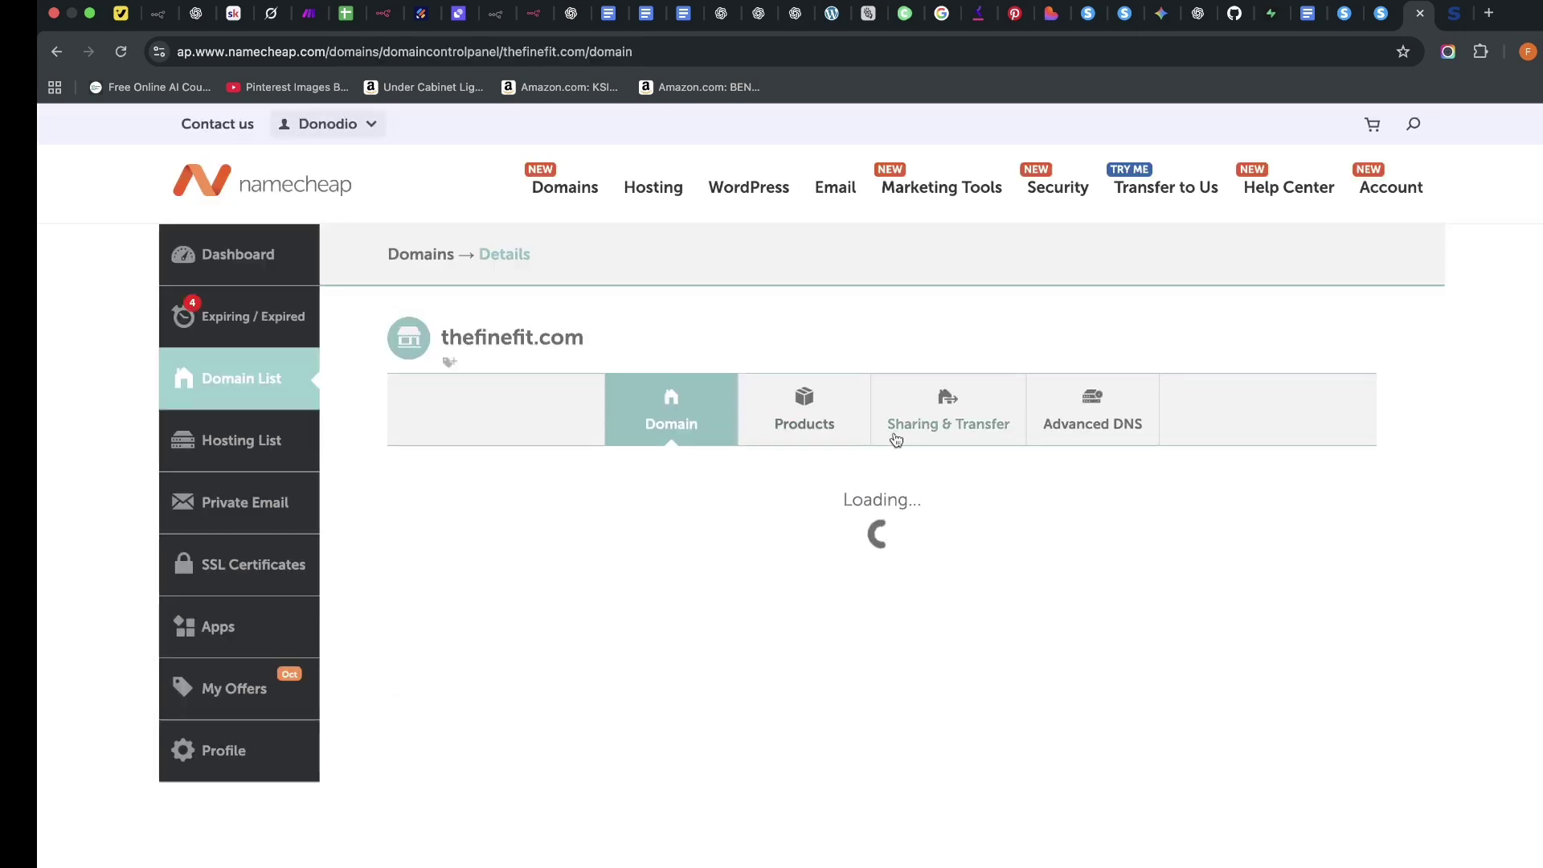
{"action": "scroll", "coordinate": [820, 650], "scroll_direction": "down", "scroll_amount": 1}
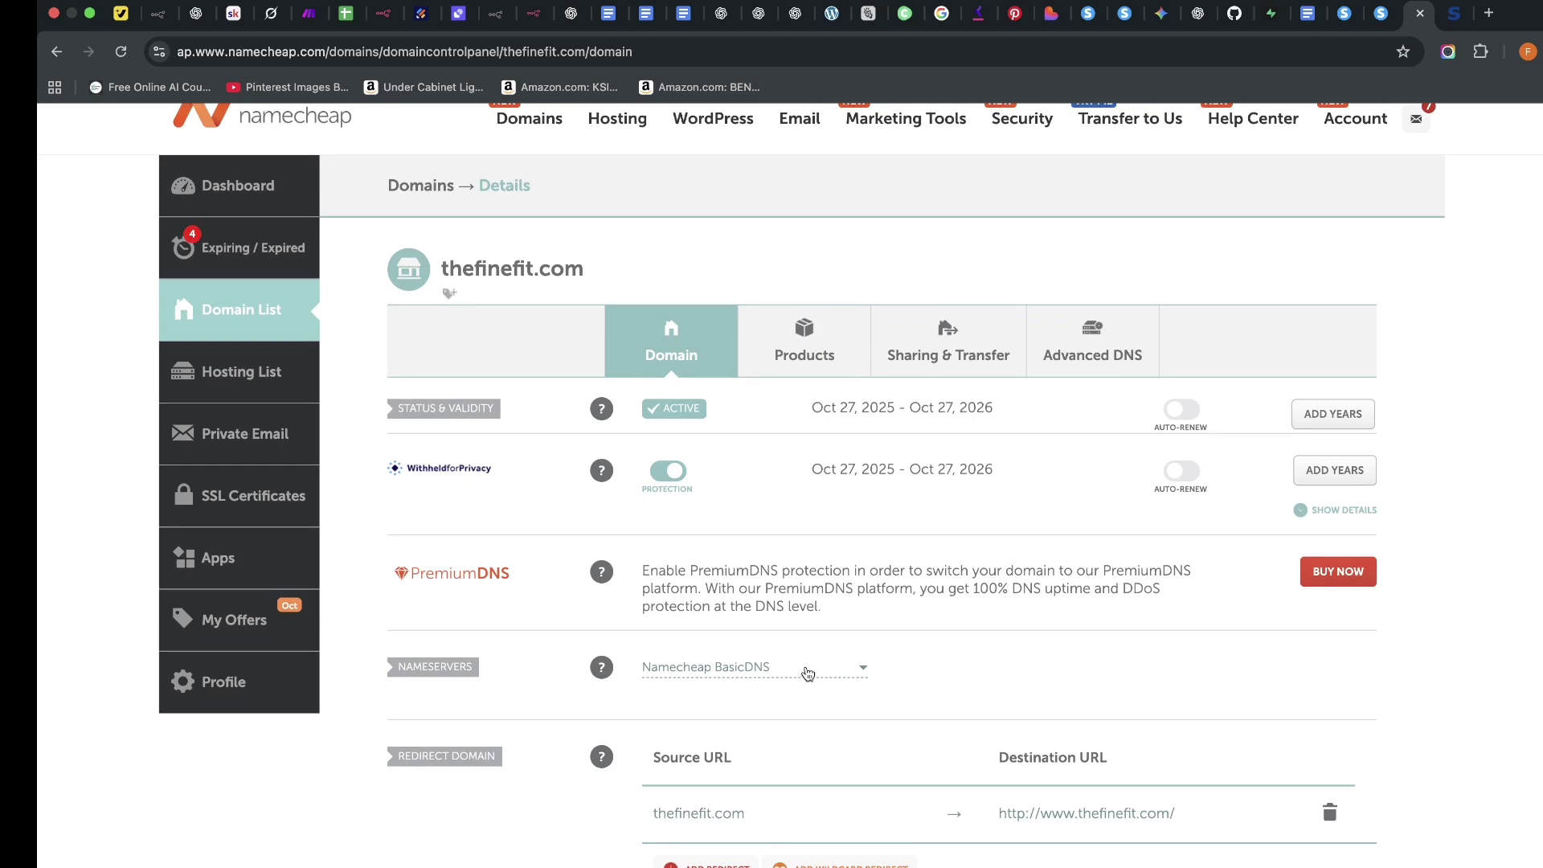
{"action": "scroll", "coordinate": [810, 679], "scroll_direction": "down", "scroll_amount": 1}
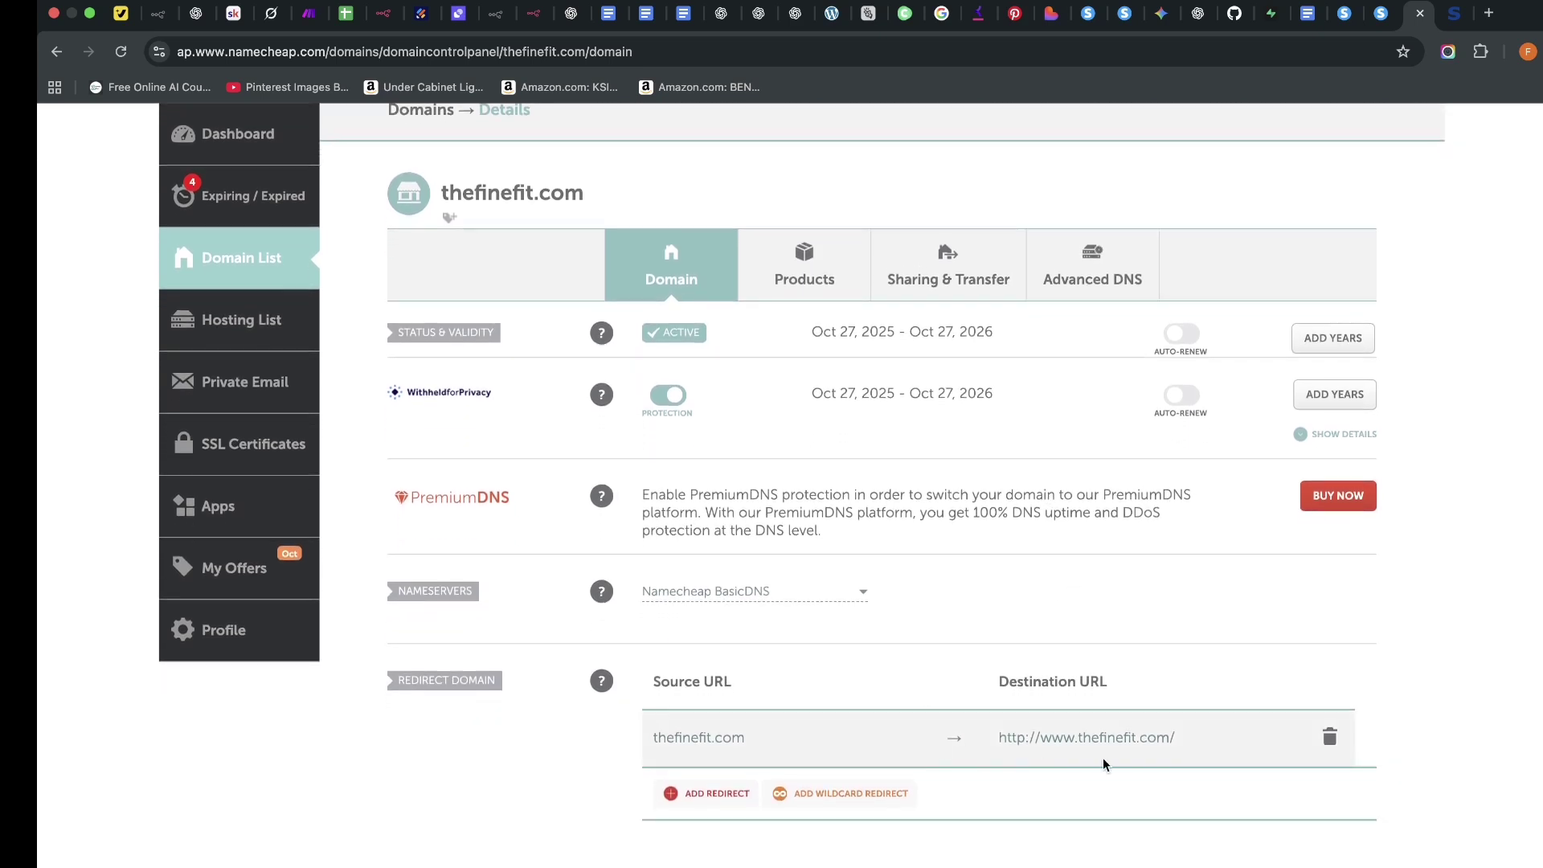
{"action": "left_click", "coordinate": [1090, 287]}
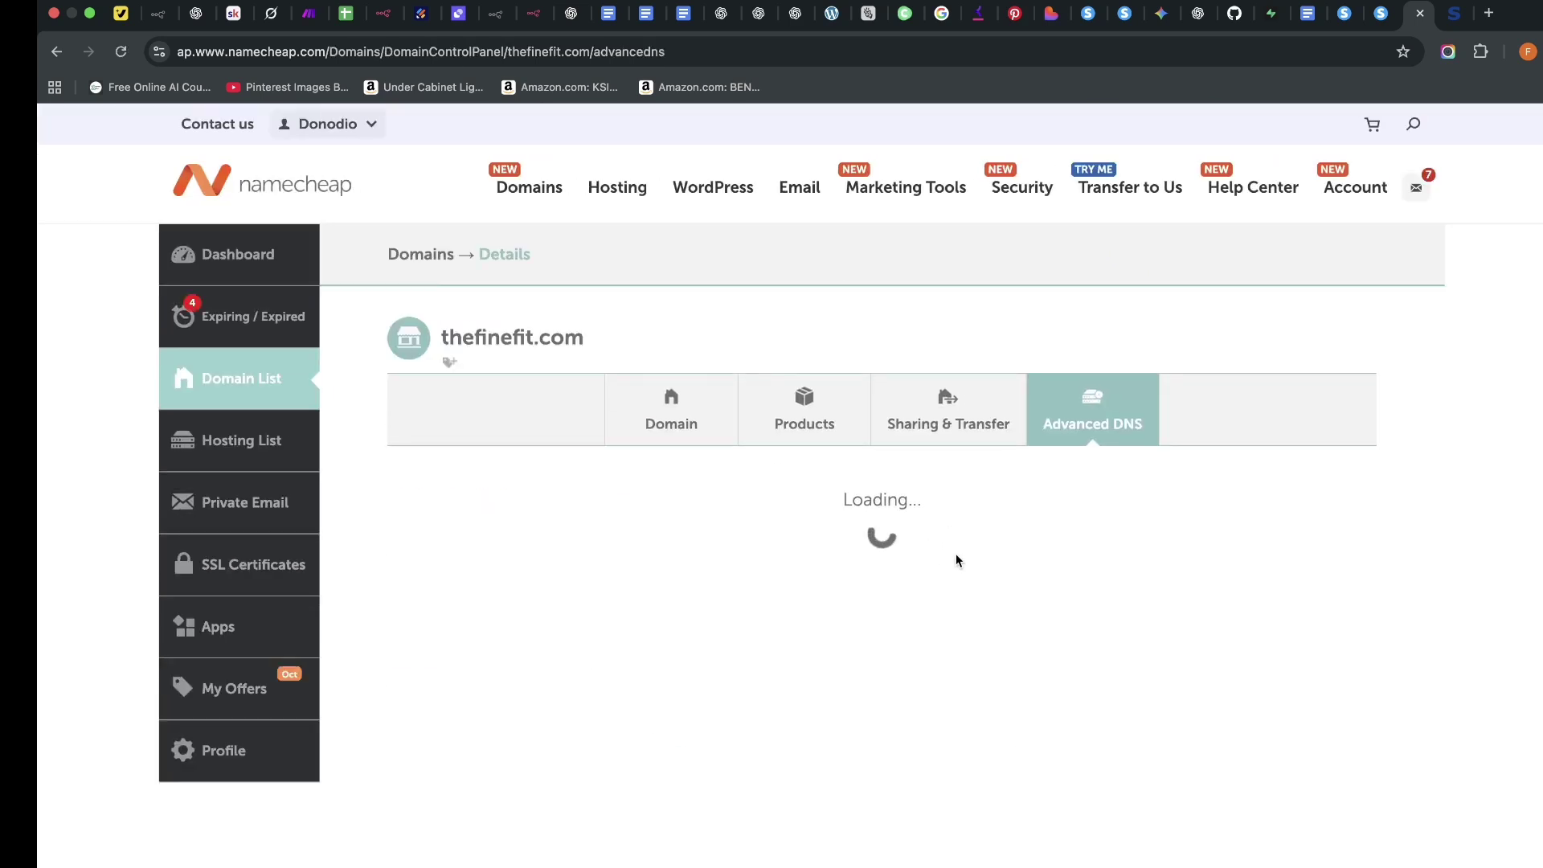
{"action": "scroll", "coordinate": [803, 667], "scroll_direction": "down", "scroll_amount": 2}
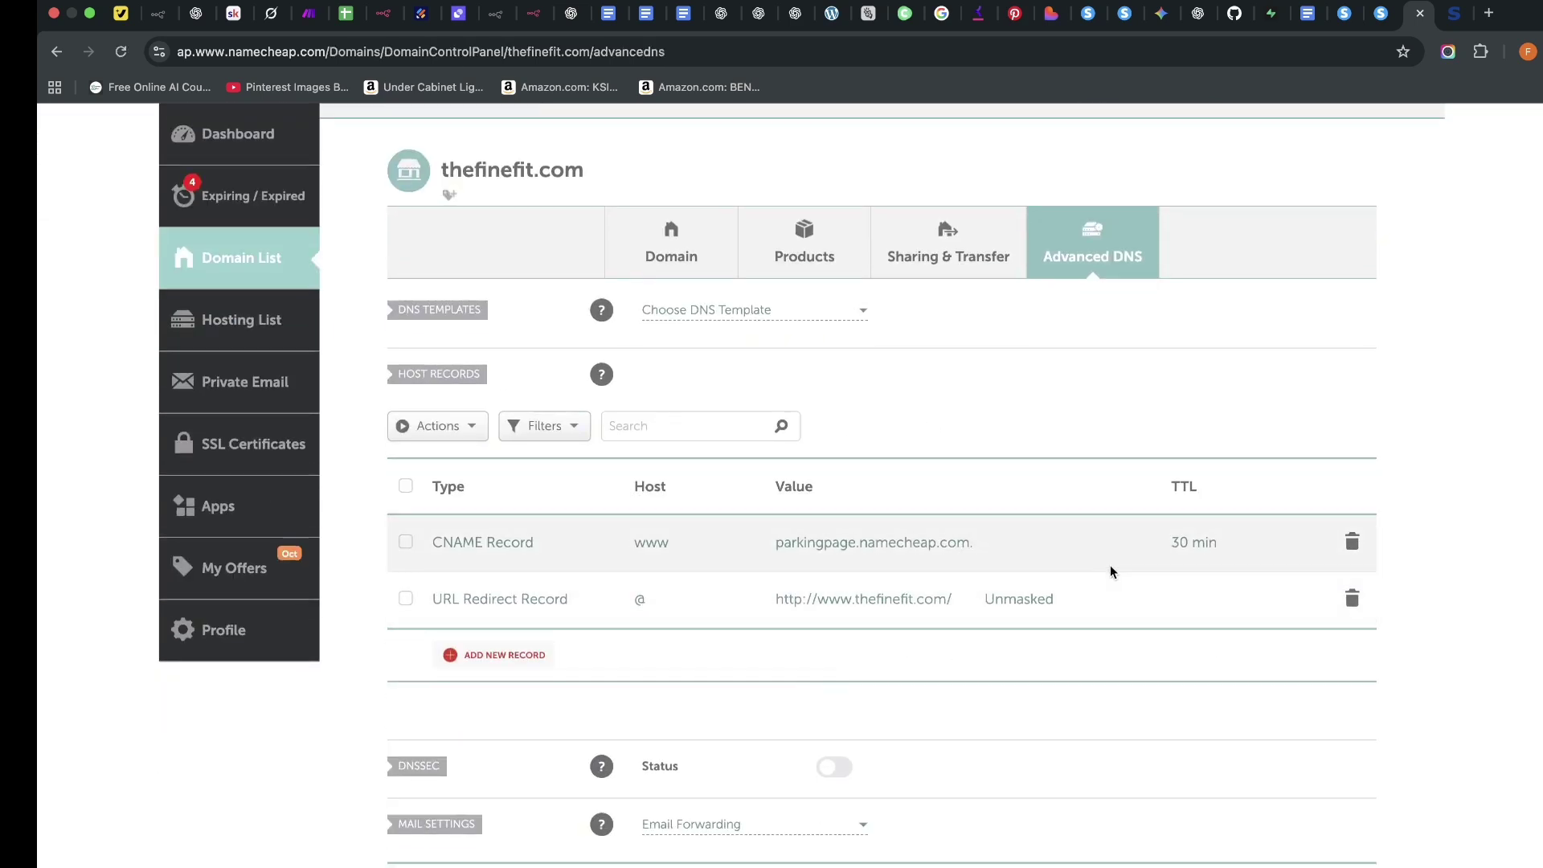
Delete the www CNAME record pointing to parkingpage.namecheap.com and request deletion of the URL redirect record
{"action": "left_click", "coordinate": [1352, 542]}
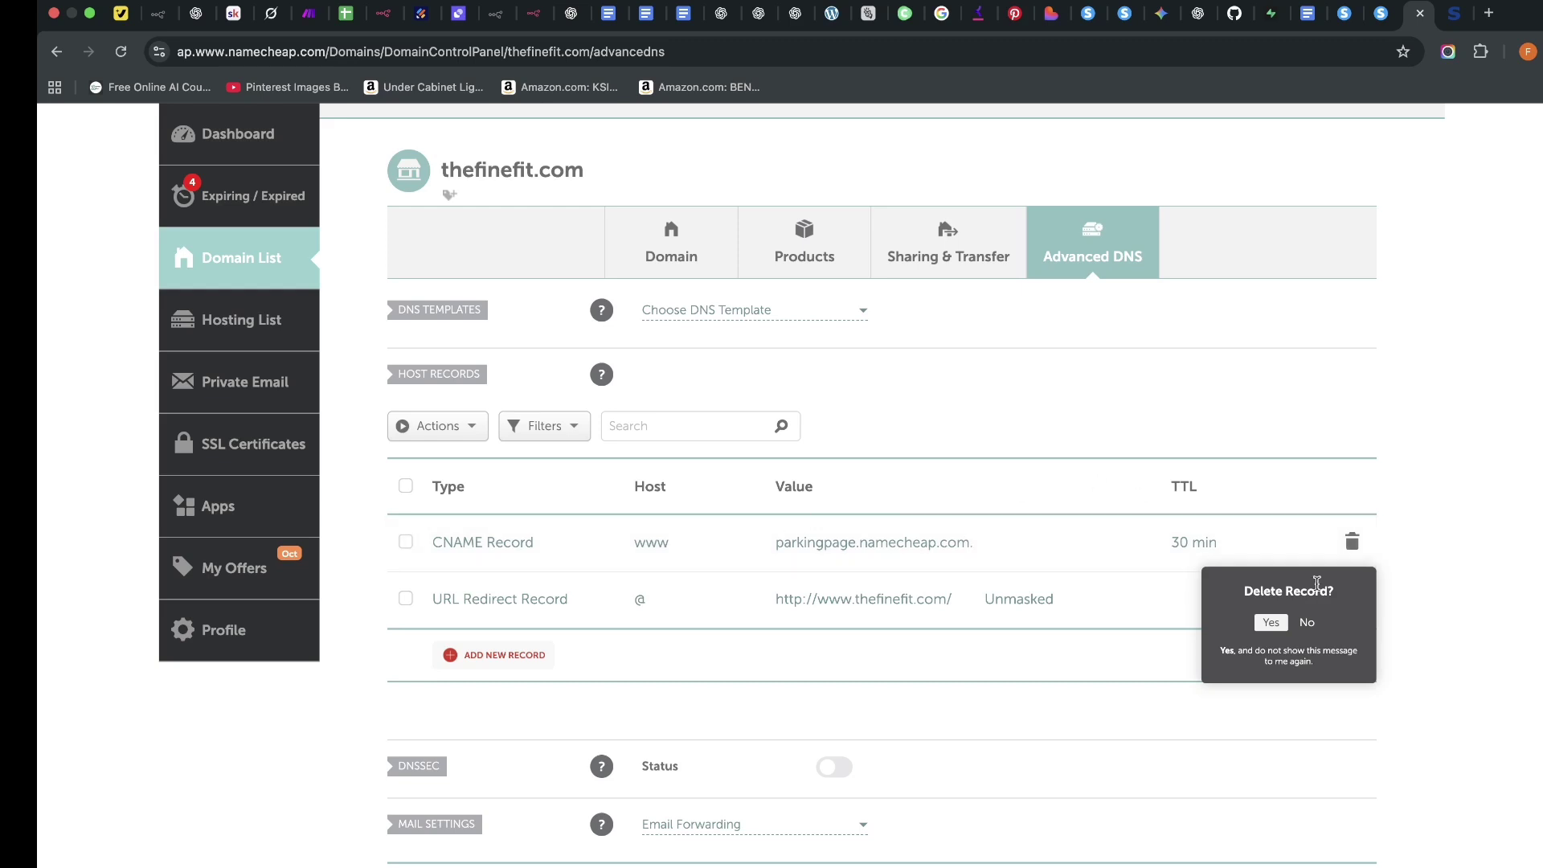
{"action": "left_click", "coordinate": [1270, 624]}
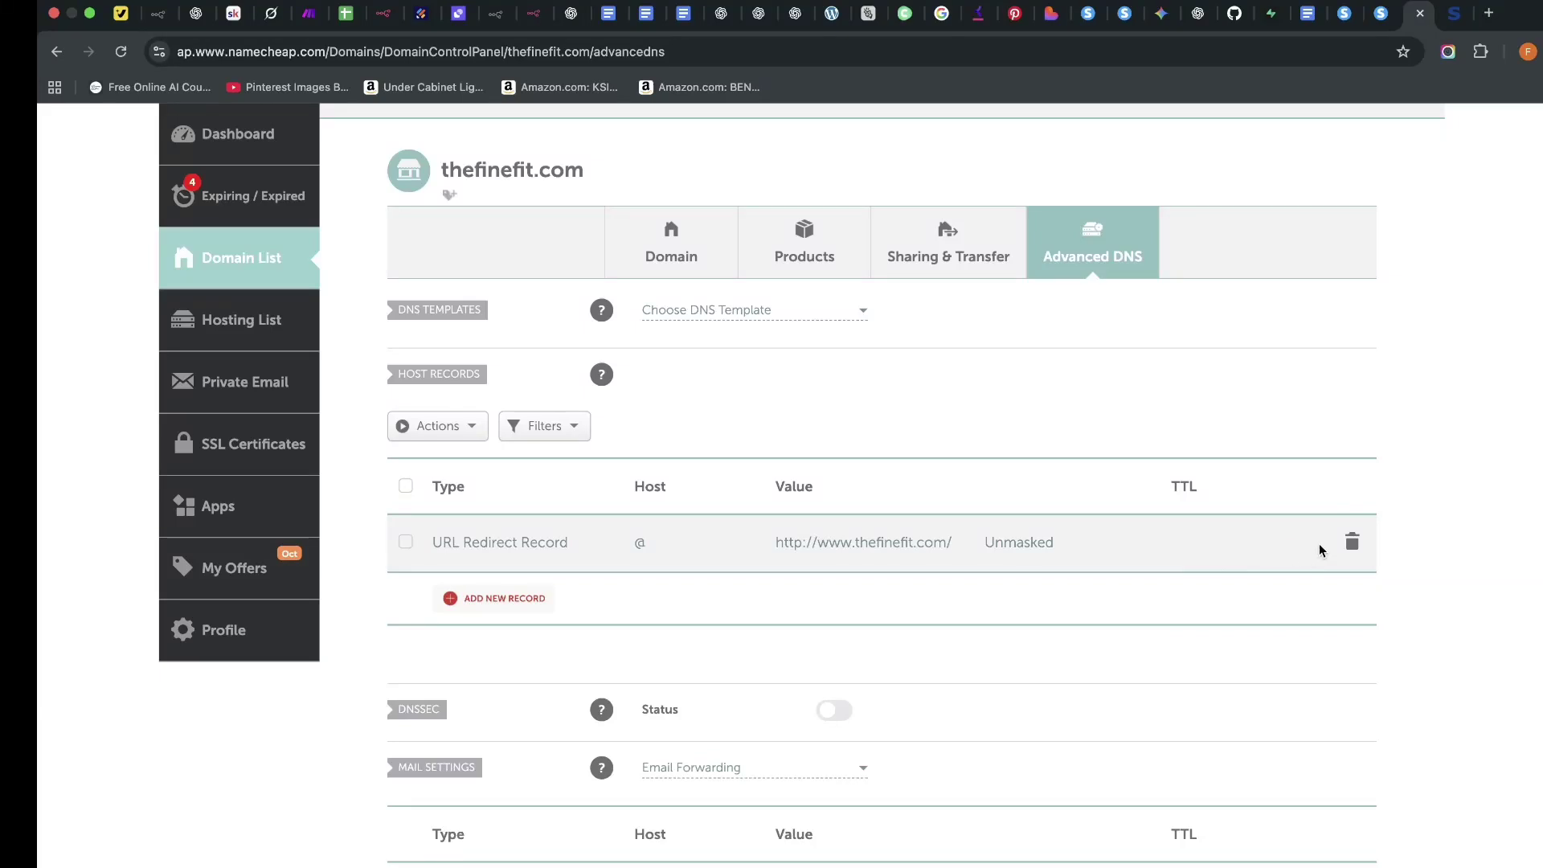
{"action": "left_click", "coordinate": [1352, 541]}
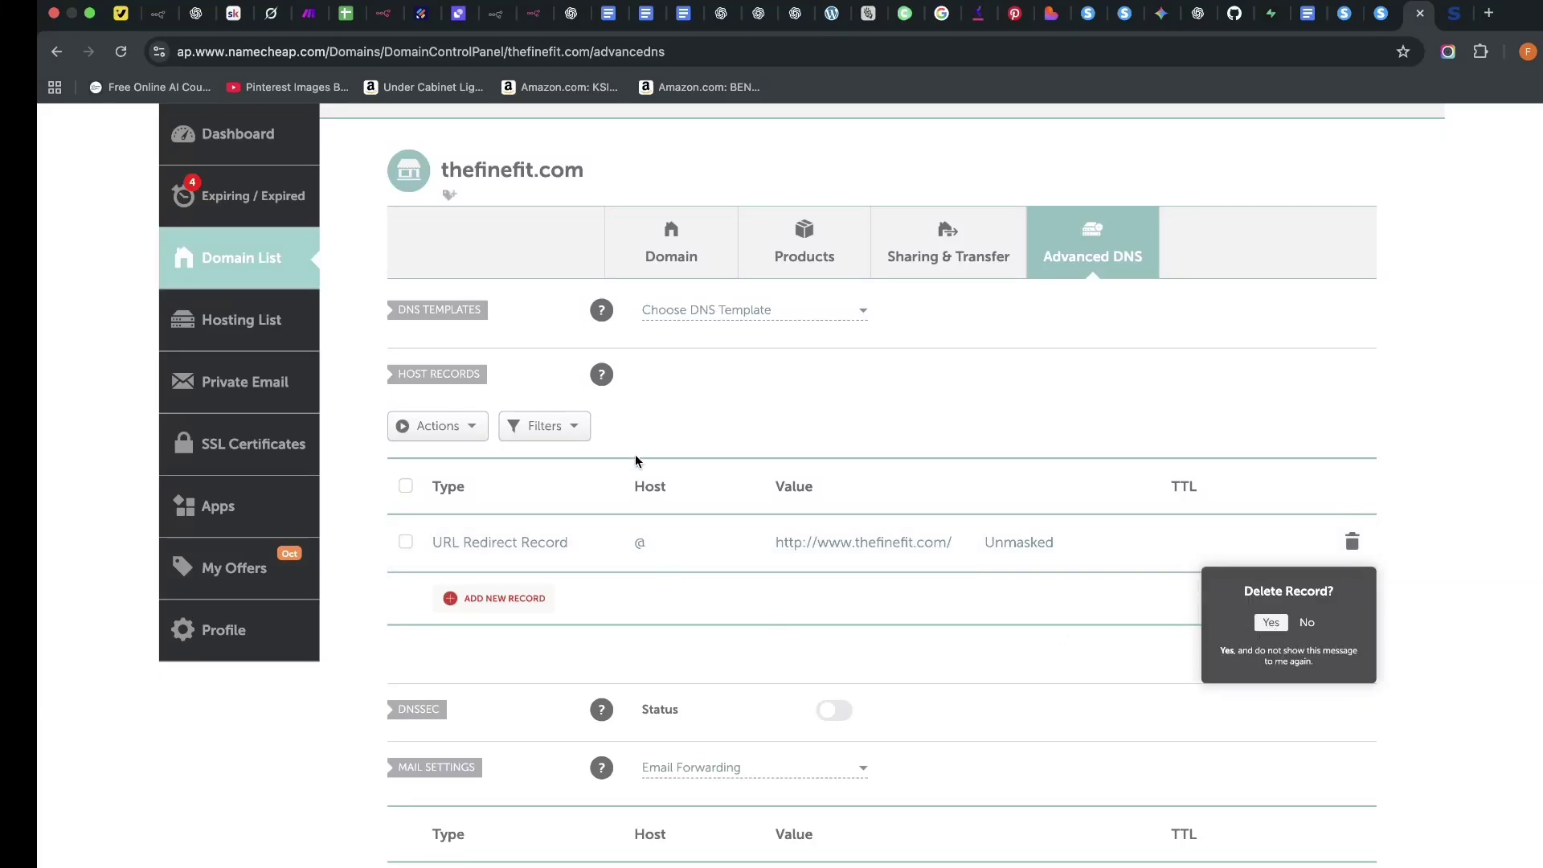
Add a new host record of type CNAME Record and activate its empty host entry
{"action": "left_click", "coordinate": [508, 598]}
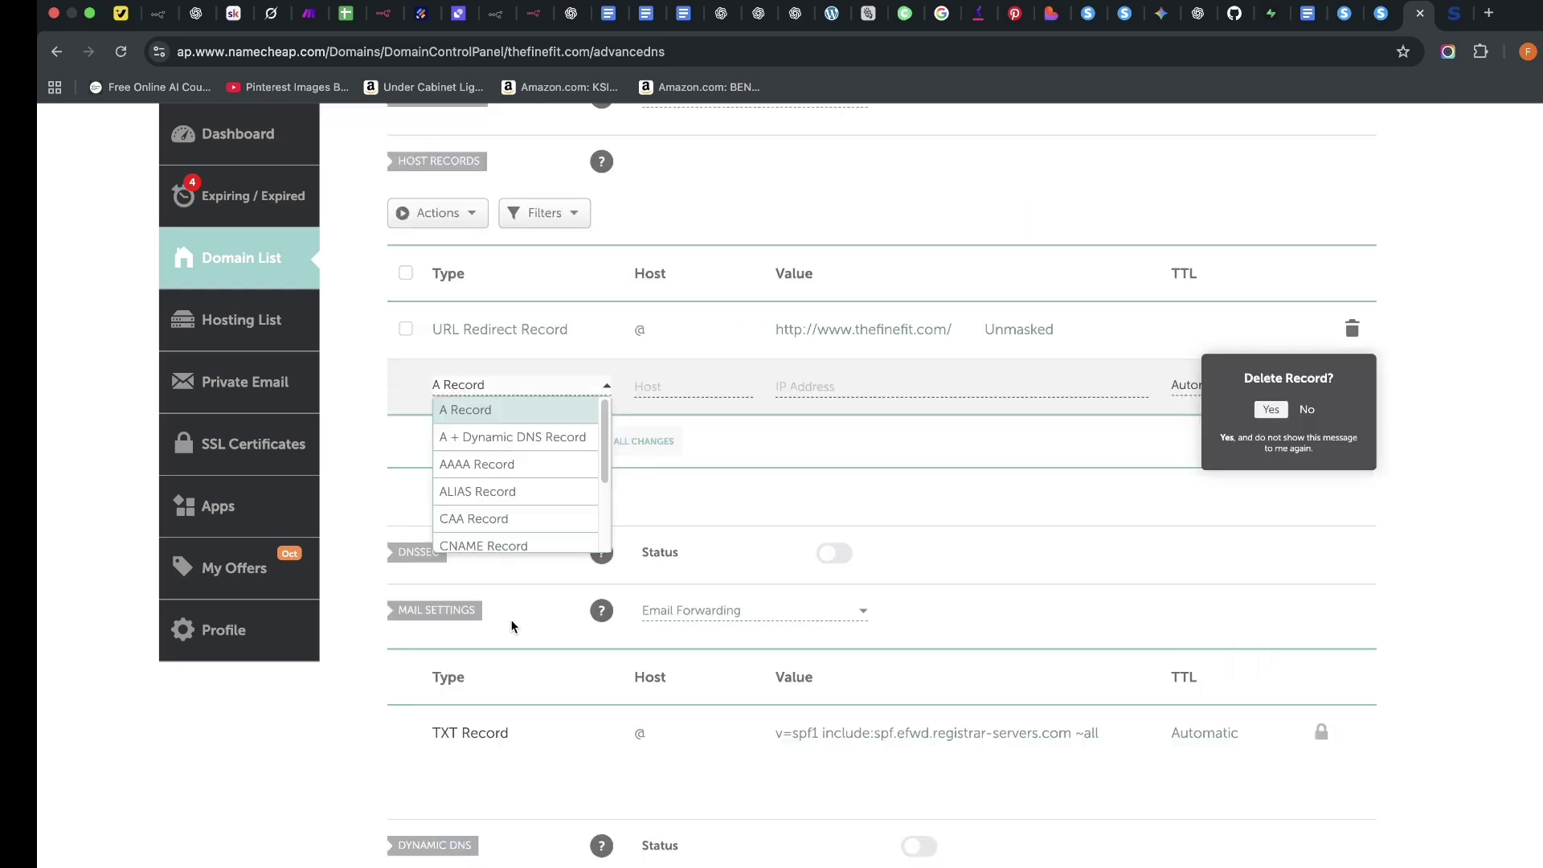
{"action": "left_click", "coordinate": [524, 543]}
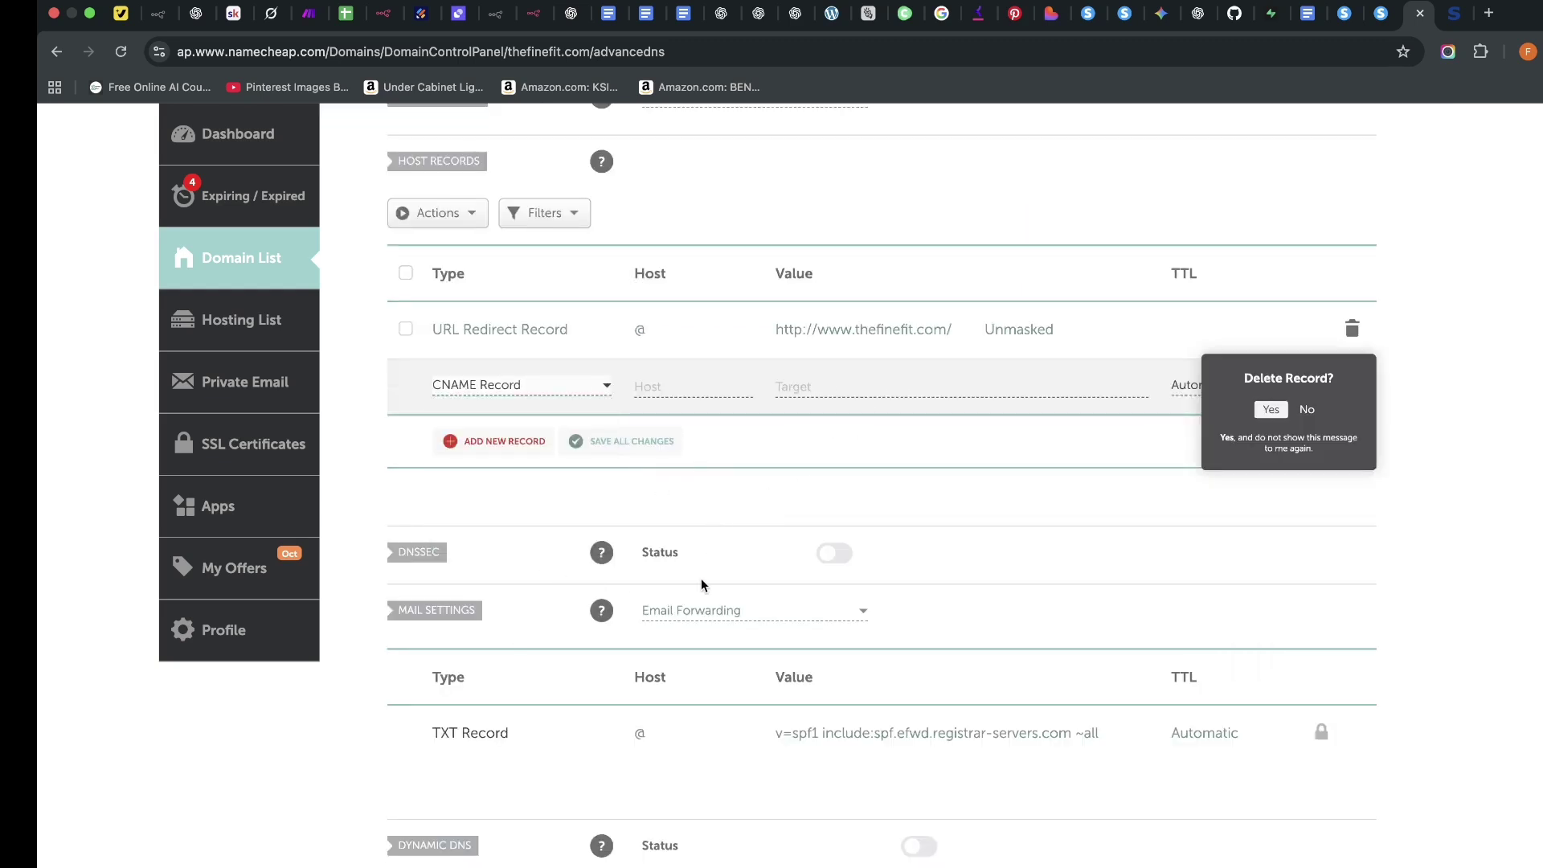
{"action": "scroll", "coordinate": [710, 643], "scroll_direction": "down", "scroll_amount": 1}
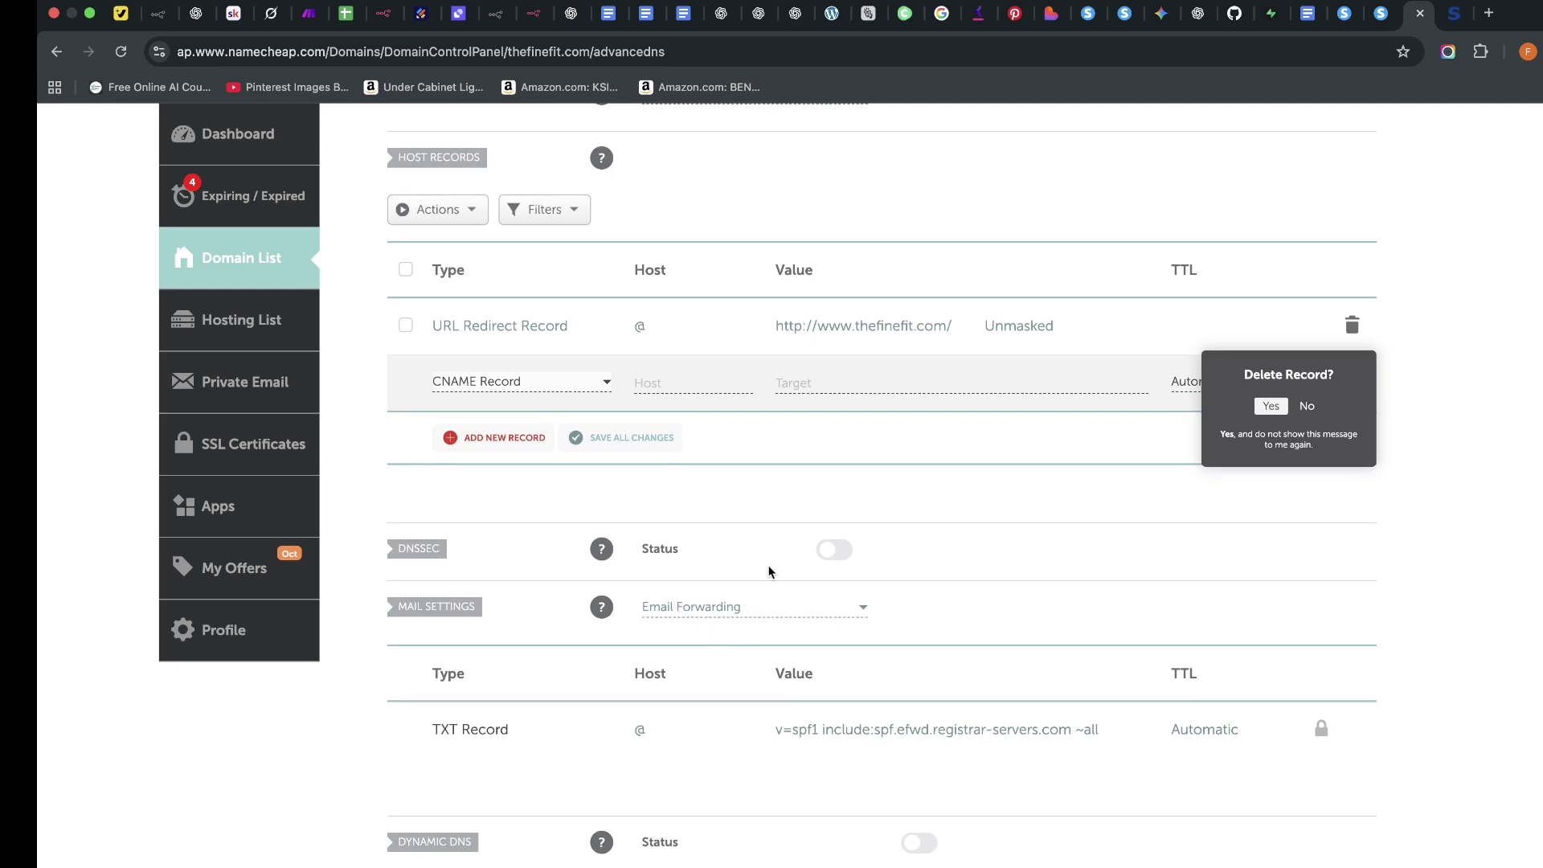
{"action": "scroll", "coordinate": [721, 465], "scroll_direction": "up", "scroll_amount": 1}
{"action": "left_click", "coordinate": [682, 410]}
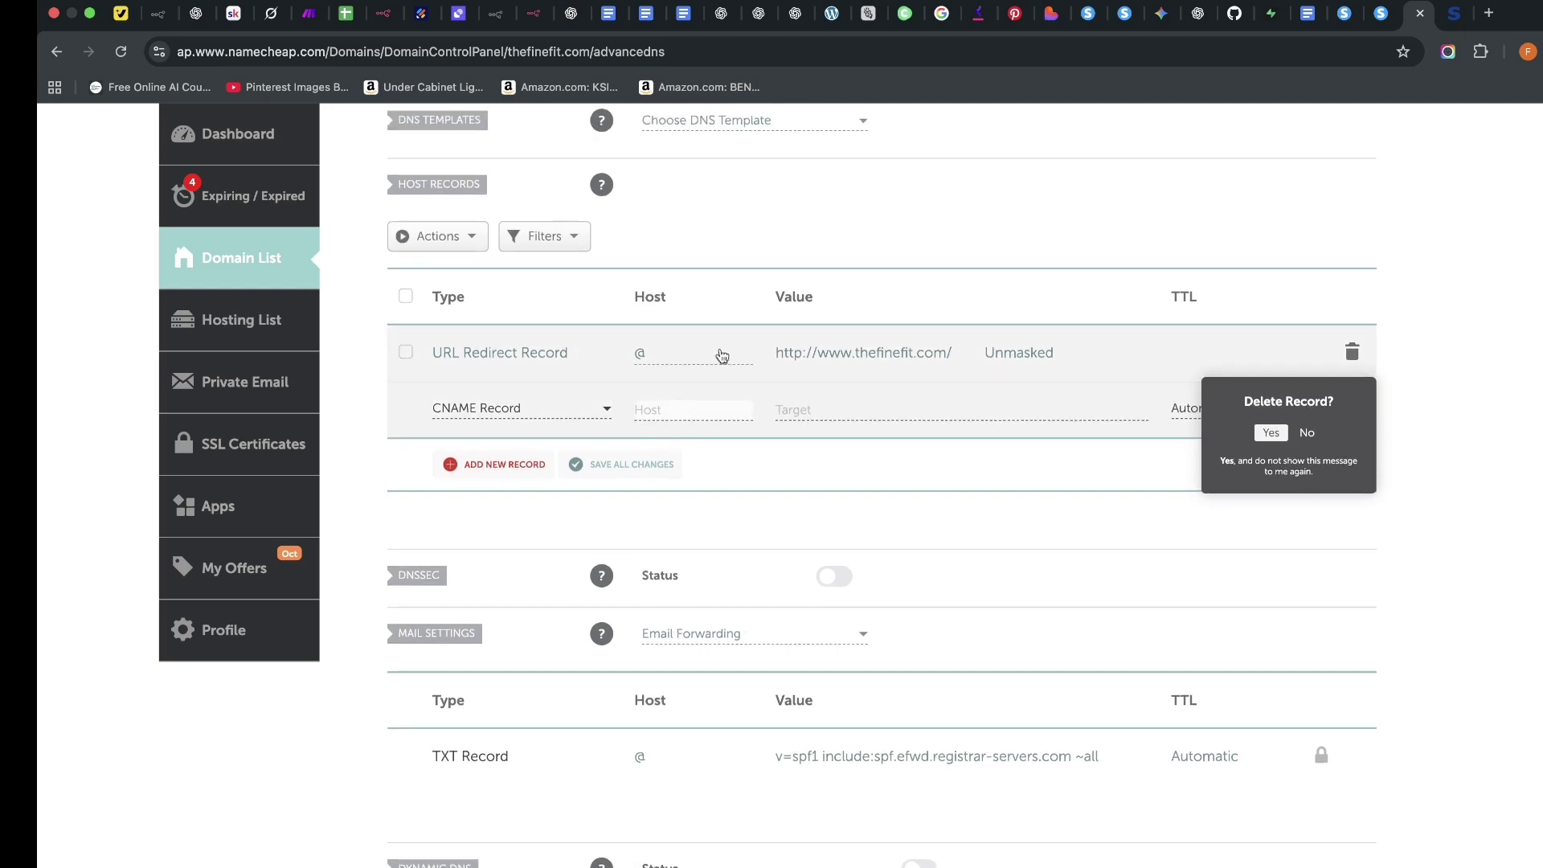
{"action": "left_click", "coordinate": [1382, 15]}
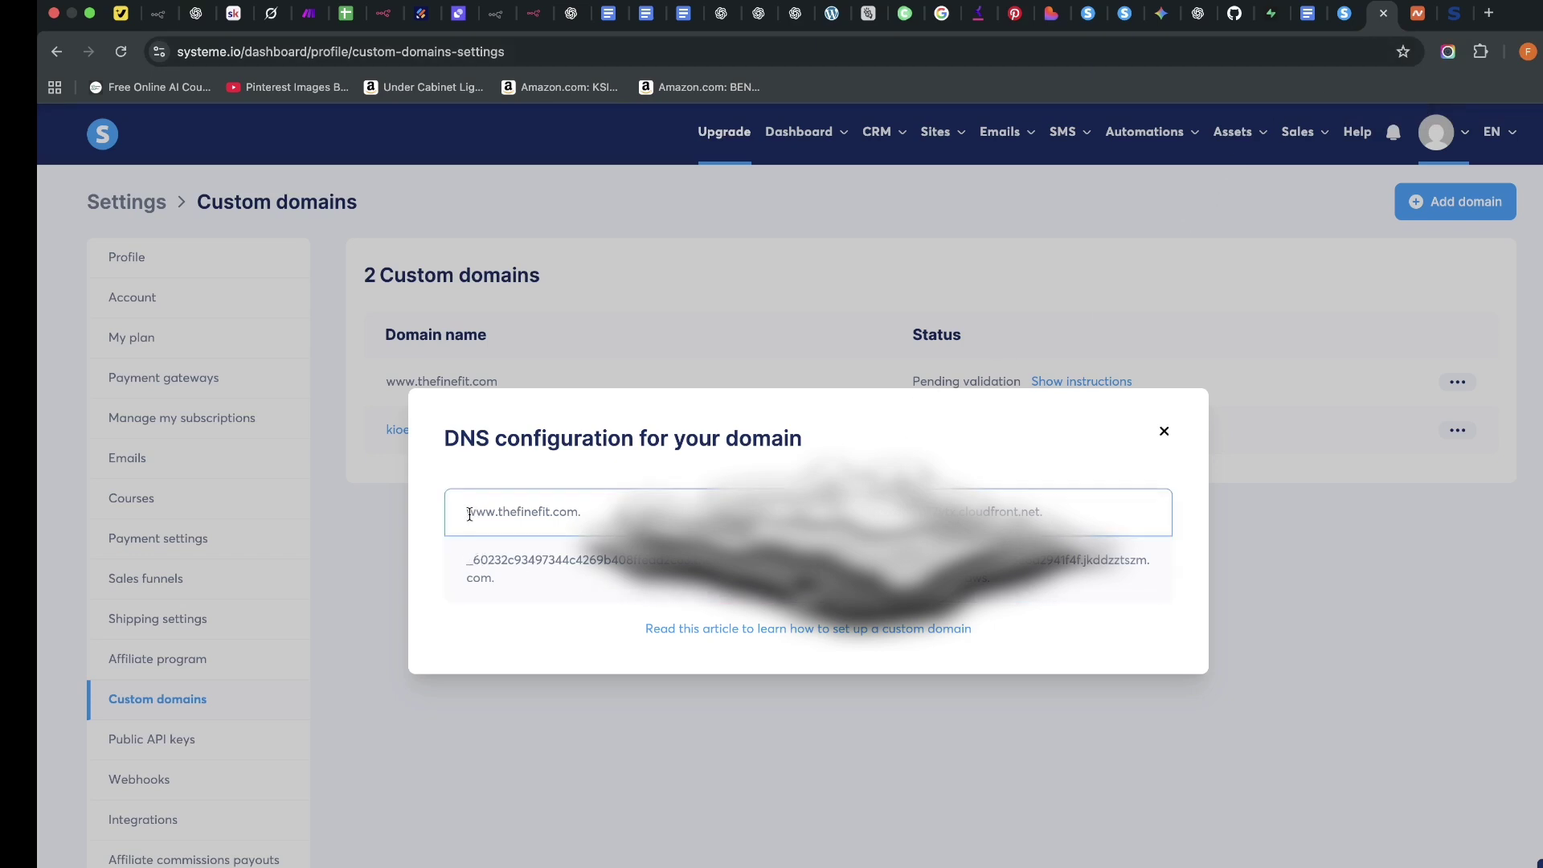
{"action": "left_click_drag", "start_coordinate": [469, 514], "coordinate": [589, 523]}
{"action": "right_click", "coordinate": [565, 521]}
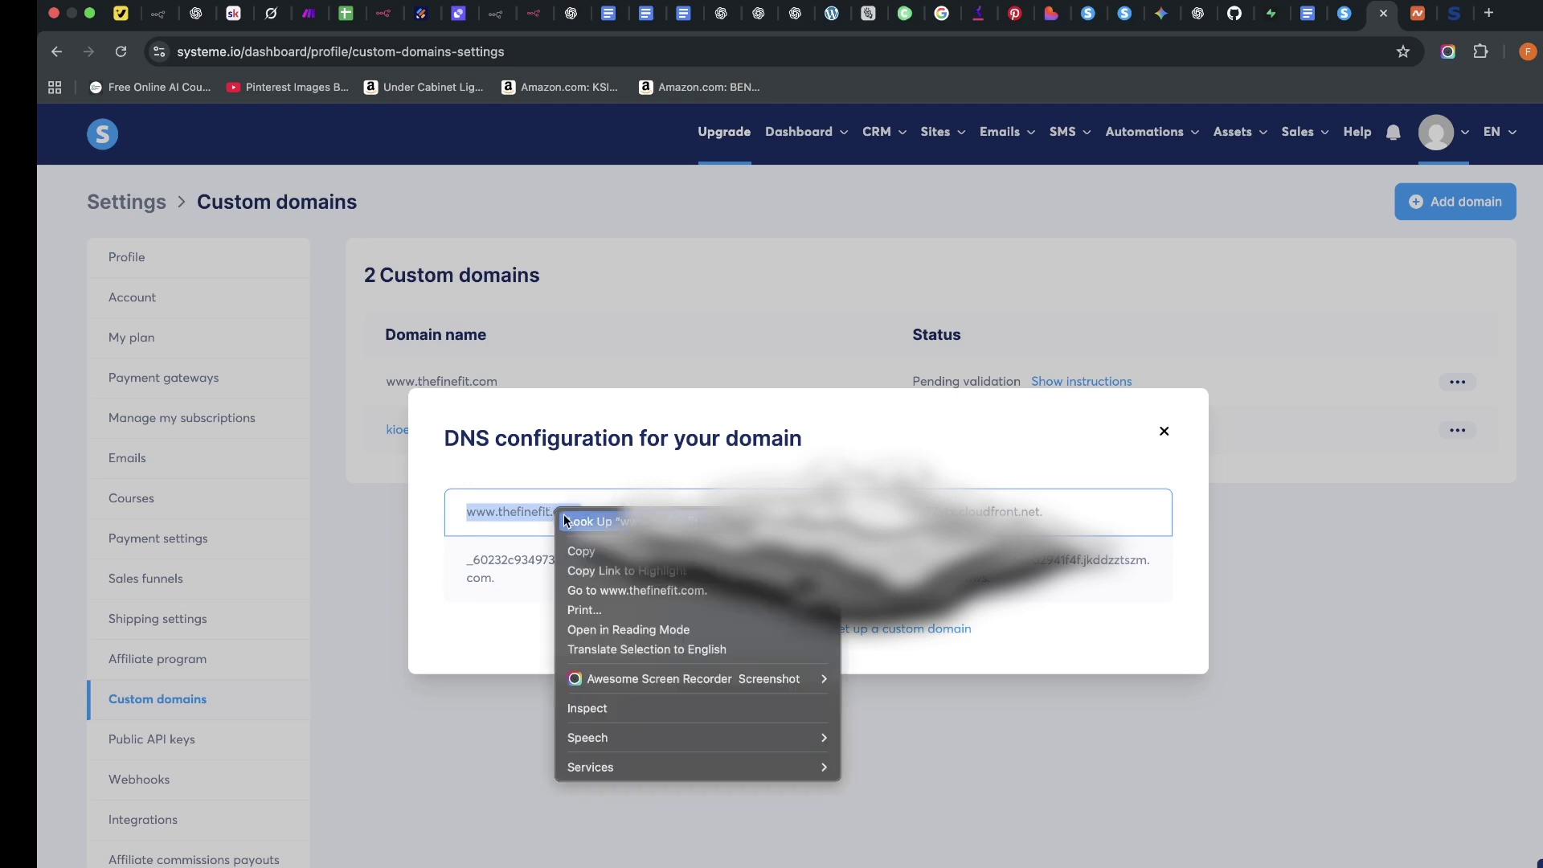
{"action": "left_click", "coordinate": [580, 551]}
{"action": "left_click", "coordinate": [1414, 16]}
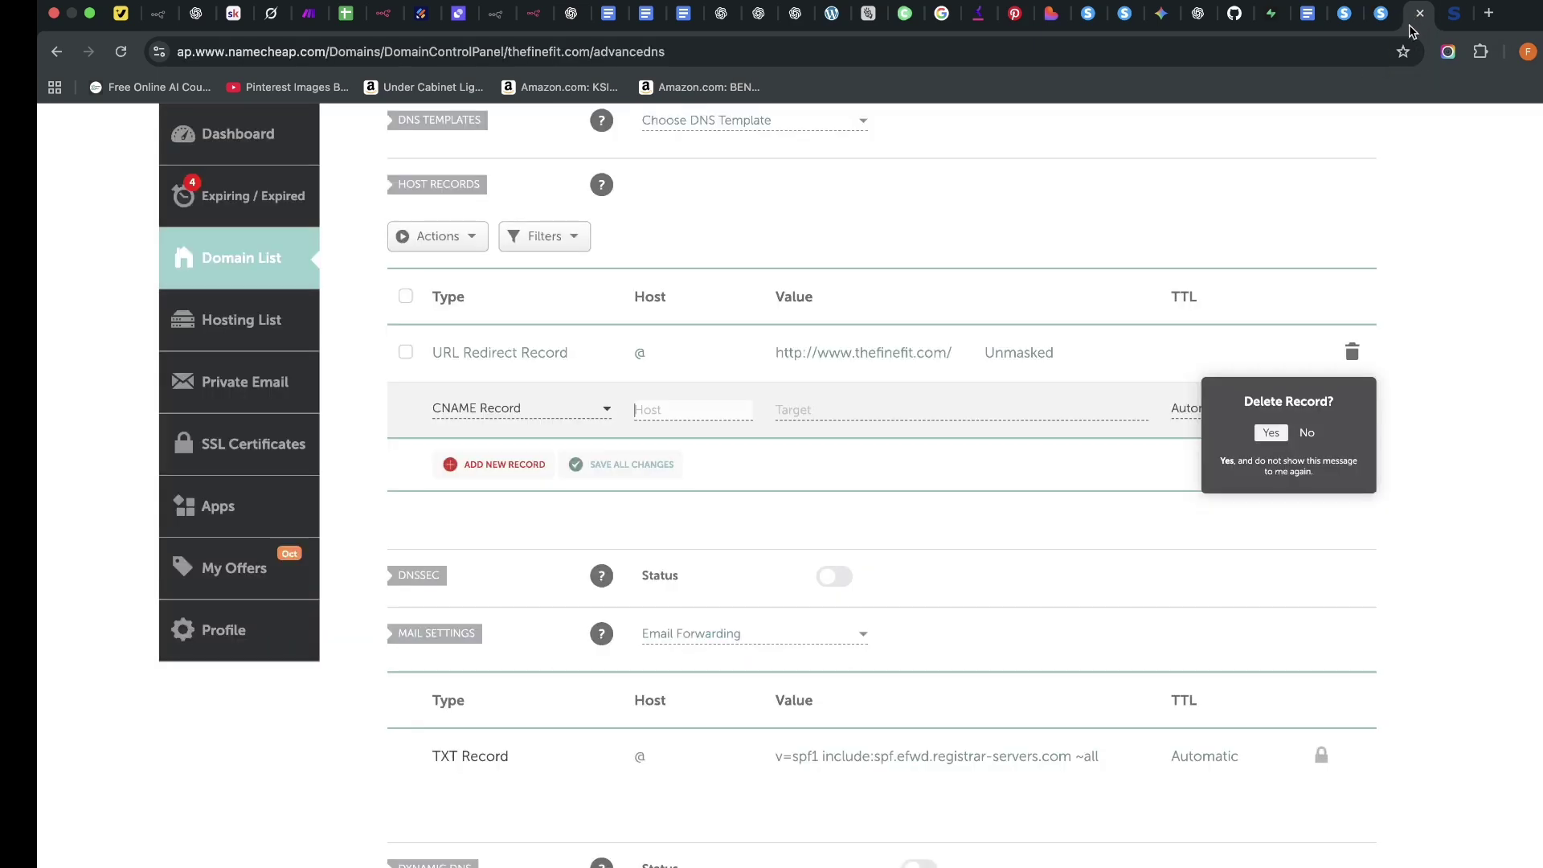
Copy www from the first DNS entry in systeme.io and paste it as the new CNAME record's host in Namecheap
{"action": "key", "text": "ctrl+shift+Tab"}
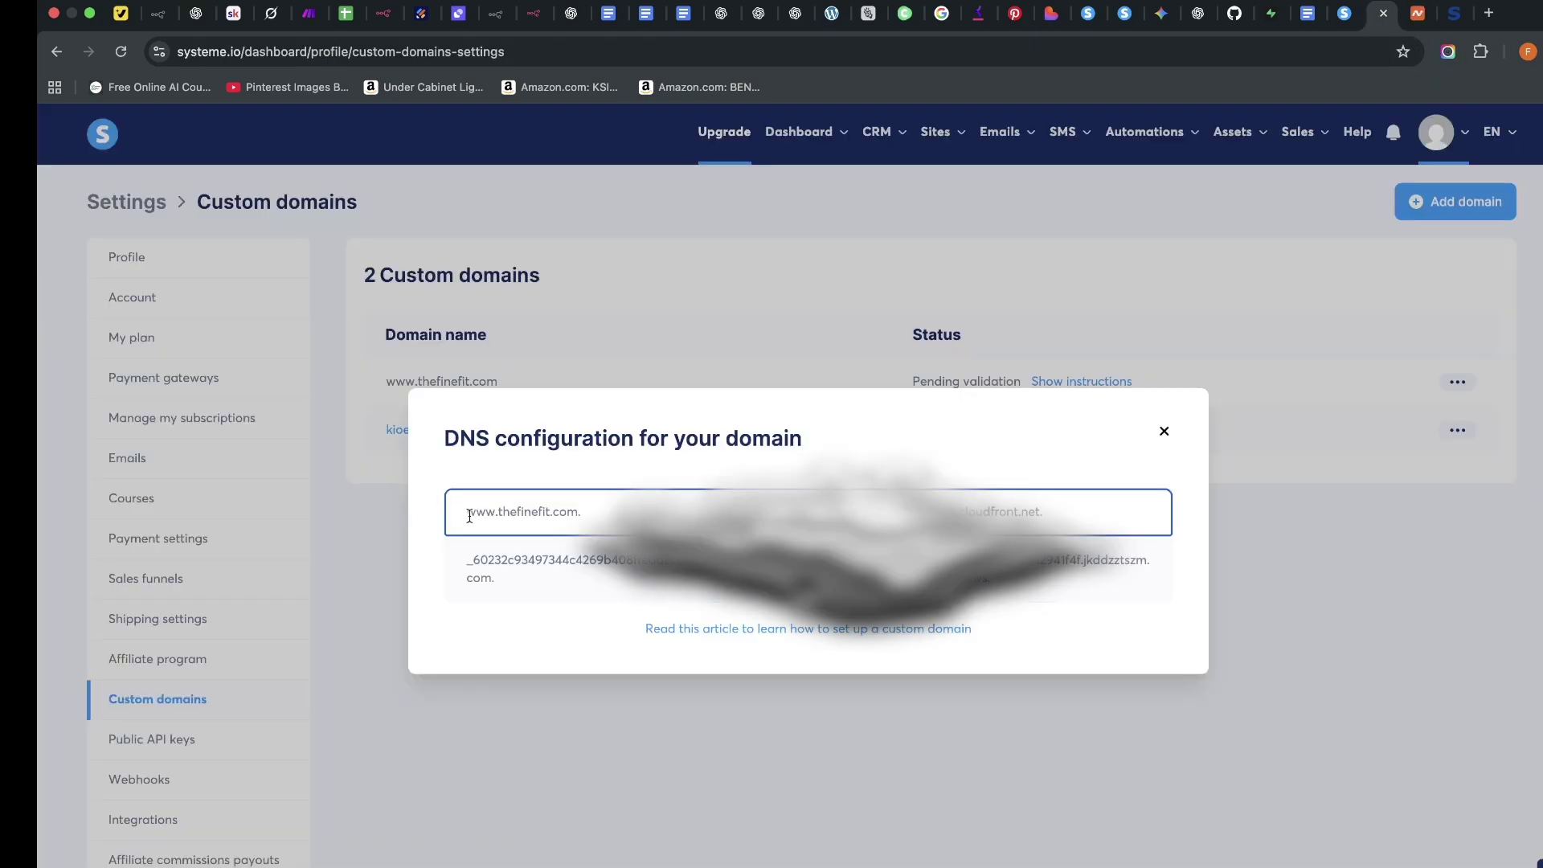
{"action": "left_click_drag", "start_coordinate": [467, 514], "coordinate": [495, 512]}
{"action": "right_click", "coordinate": [495, 511]}
{"action": "left_click", "coordinate": [535, 542]}
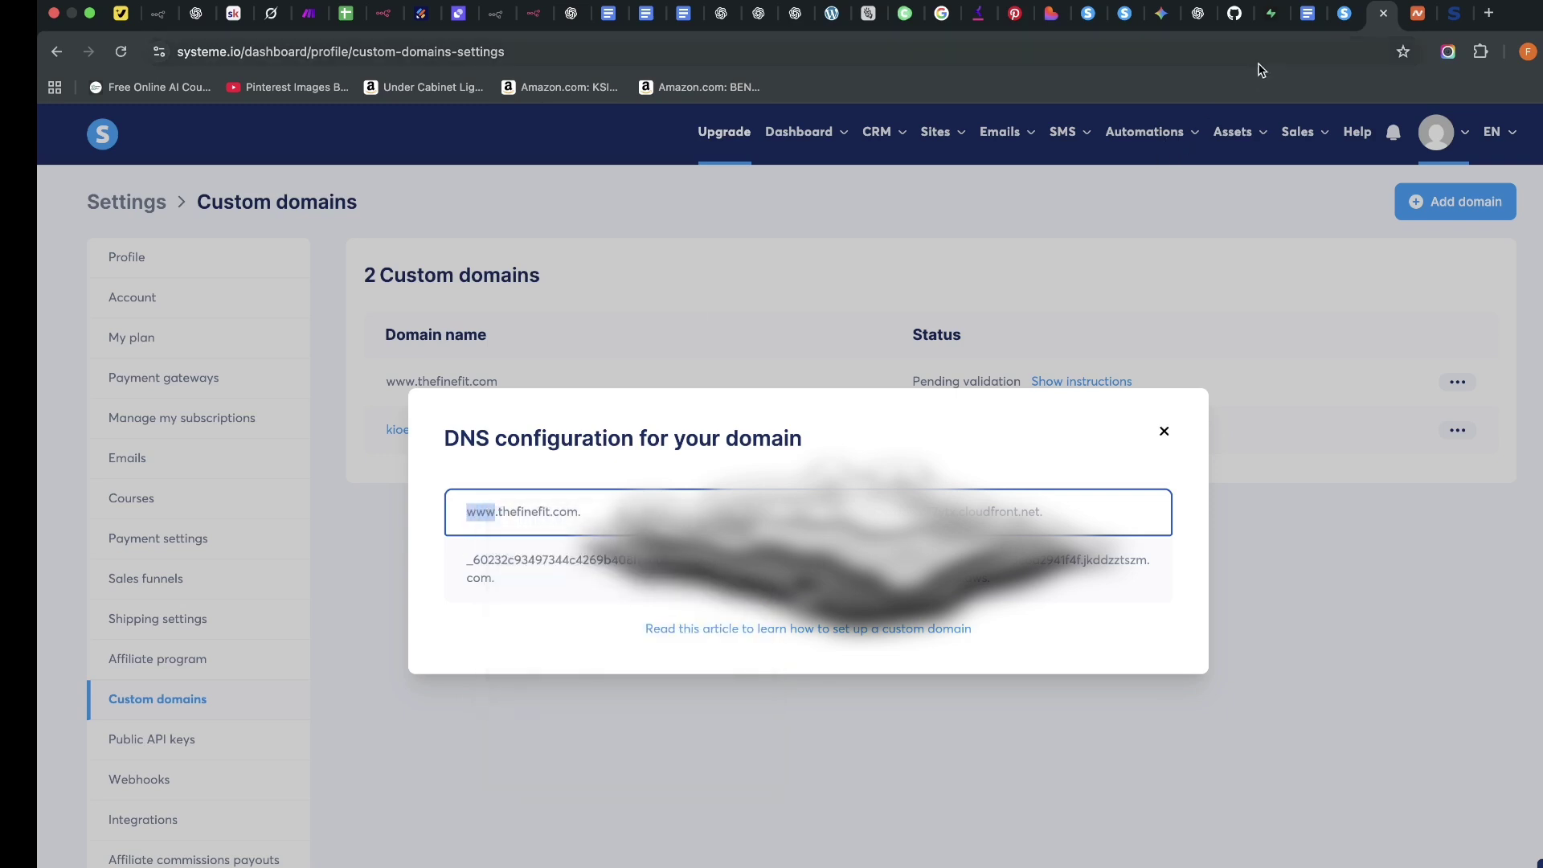
{"action": "left_click", "coordinate": [1408, 14]}
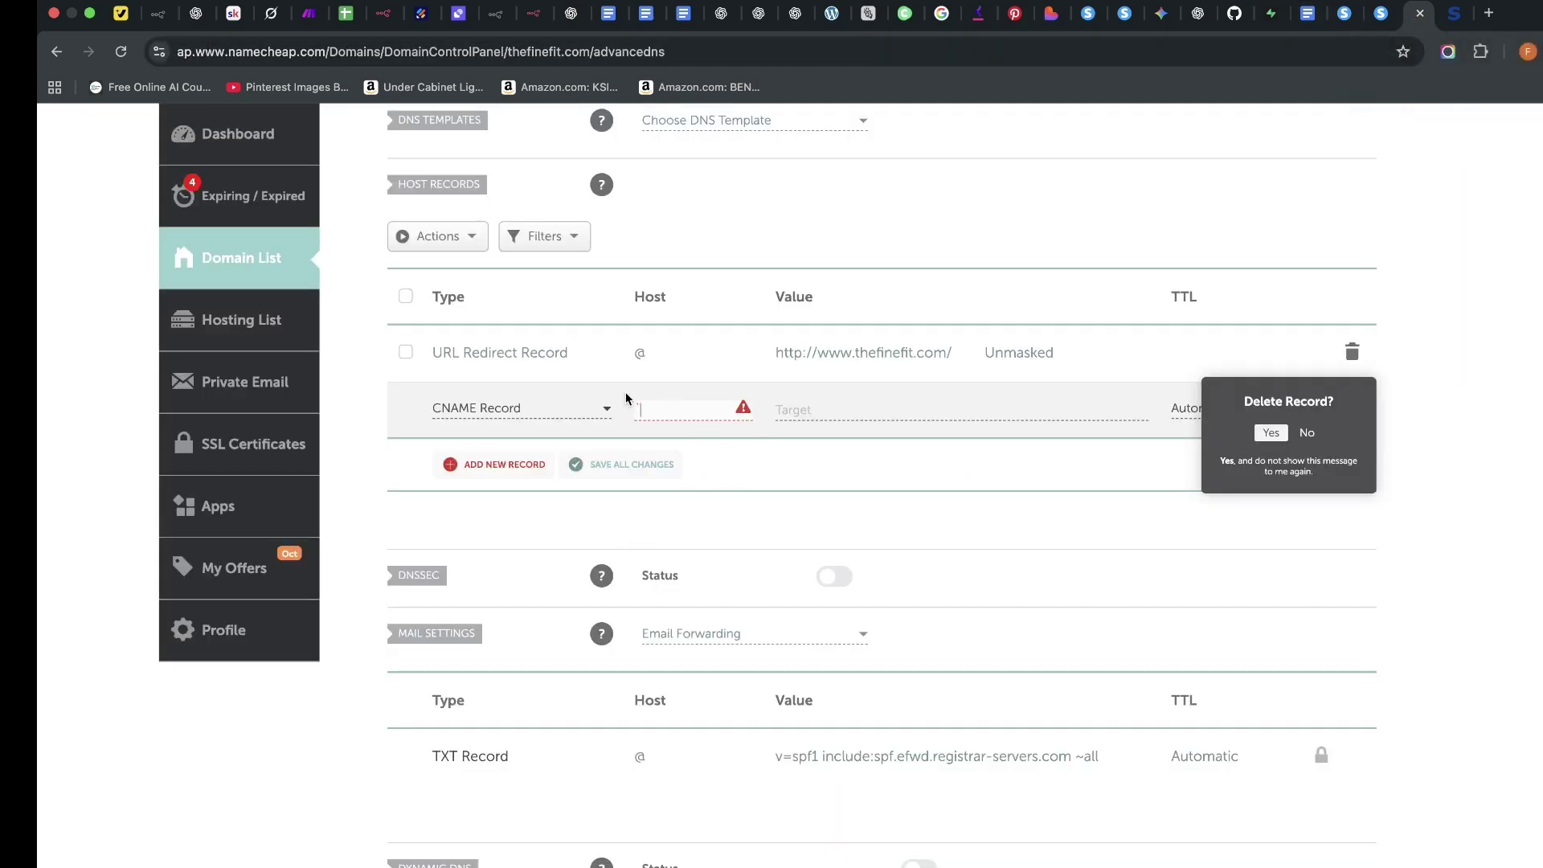
{"action": "right_click", "coordinate": [663, 413]}
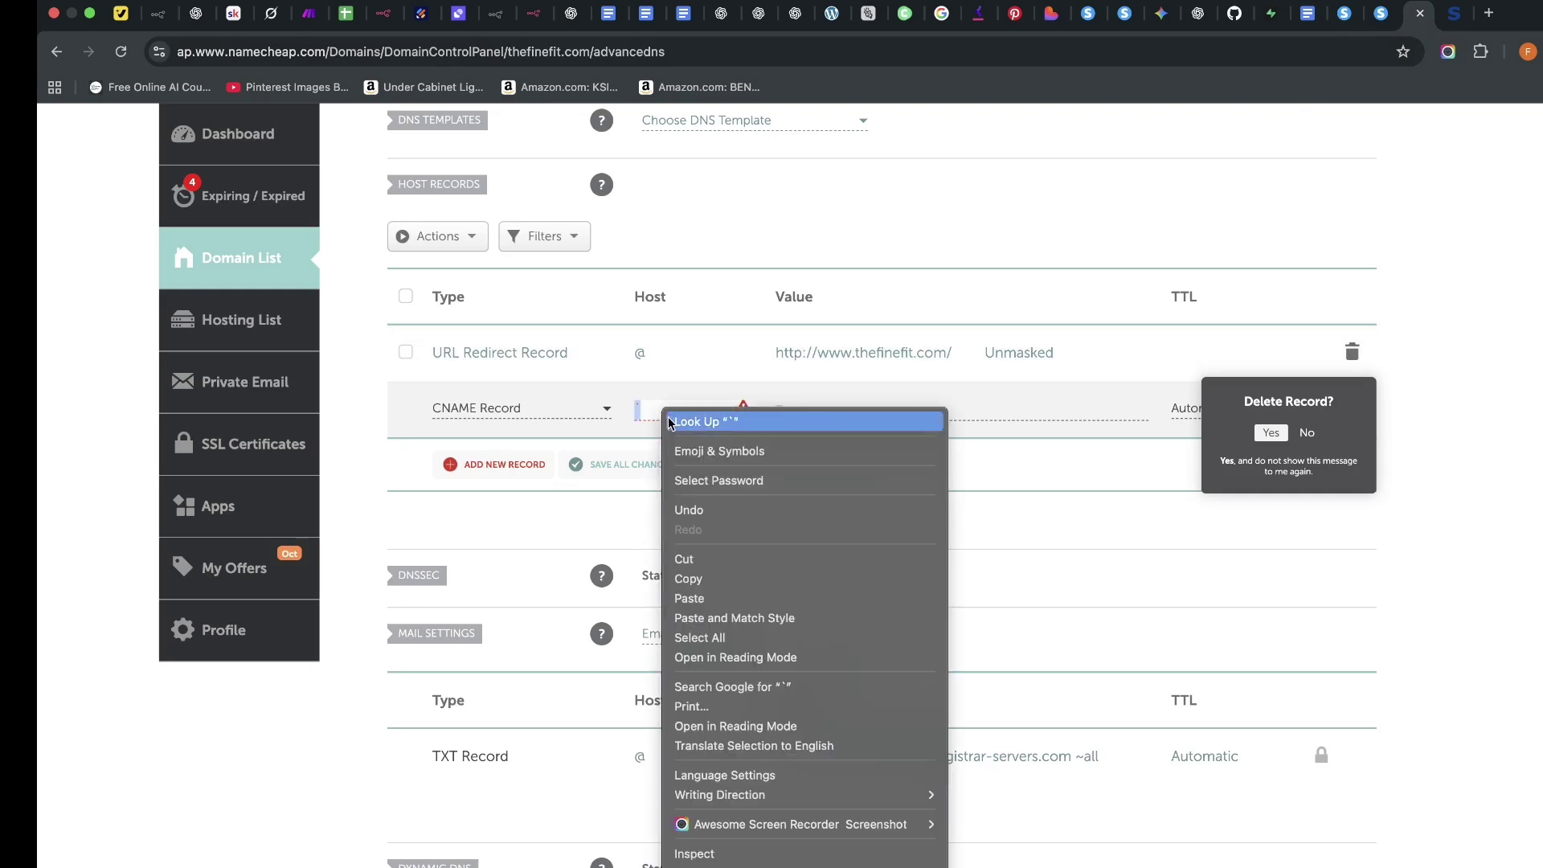
{"action": "left_click", "coordinate": [699, 595]}
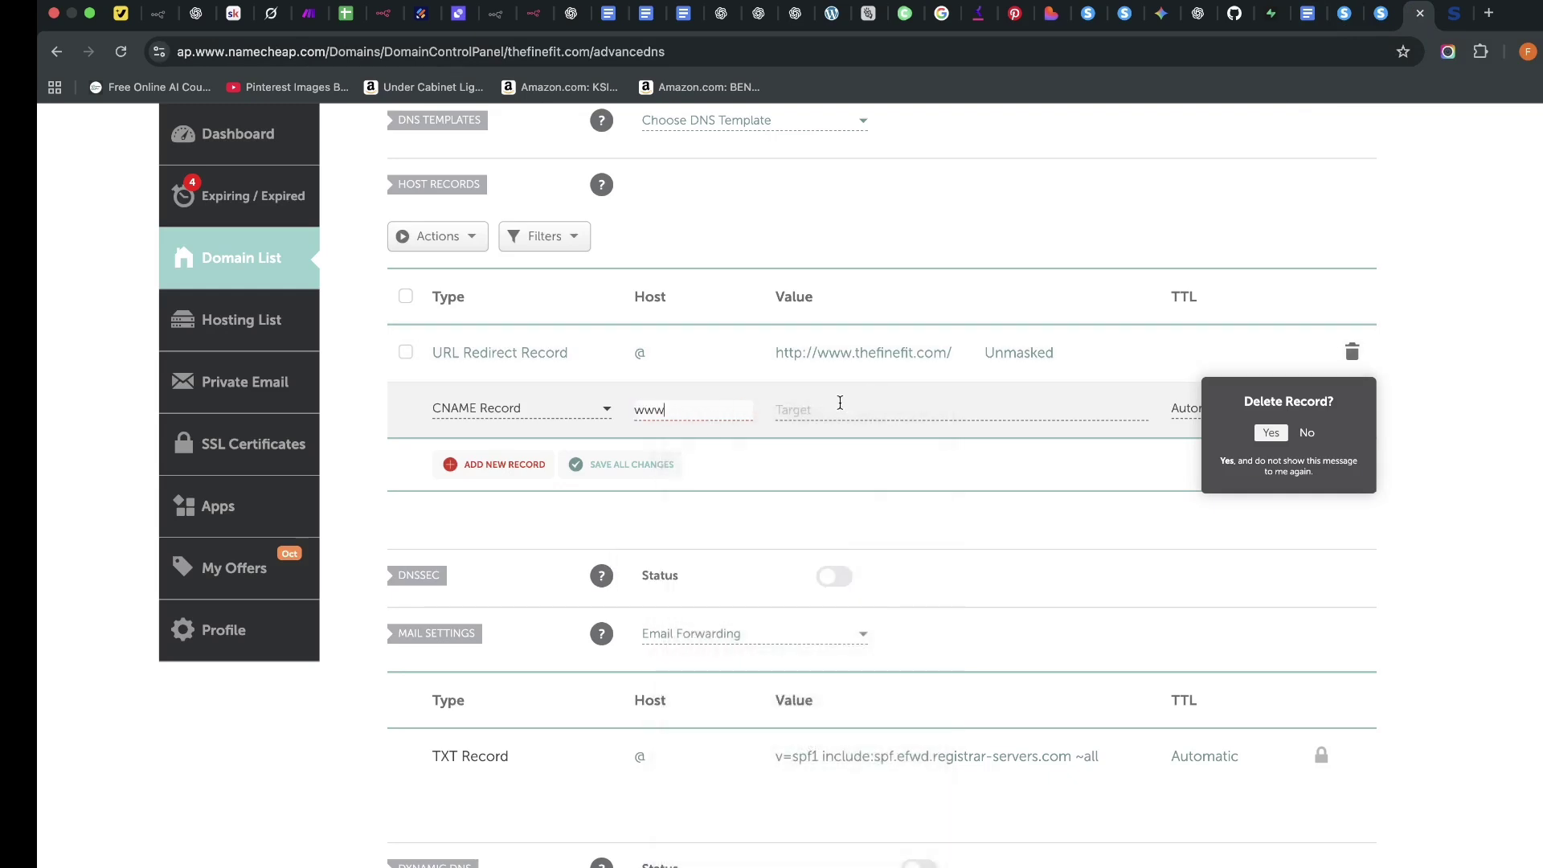
Switch to systeme.io, locate the first DNS entry's cloudfront.net target and copy the host part of the second DNS entry
{"action": "left_click", "coordinate": [1380, 13]}
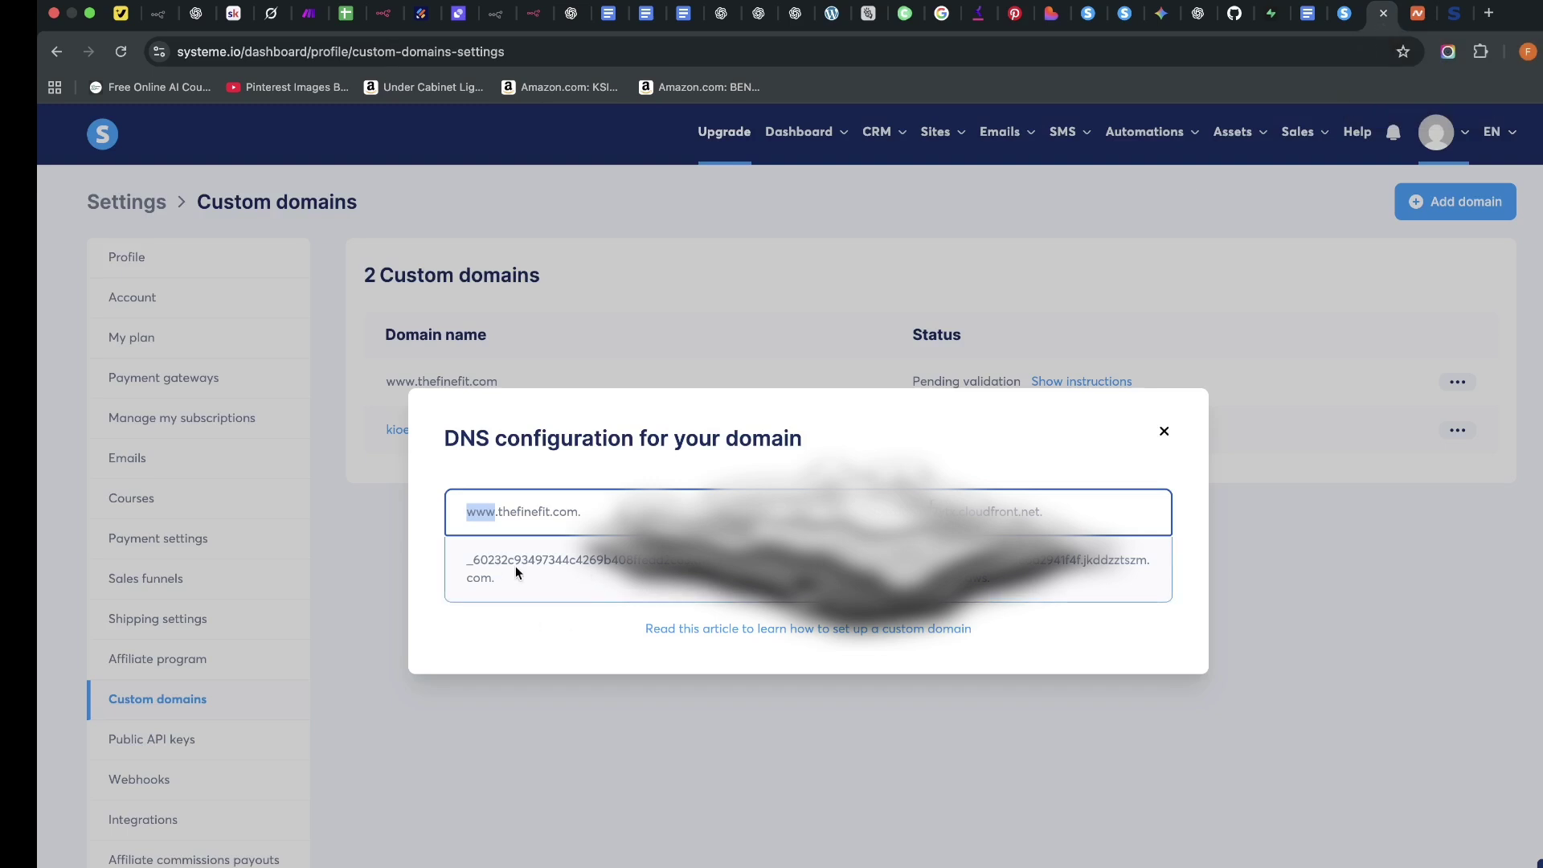
{"action": "left_click_drag", "start_coordinate": [967, 511], "coordinate": [1050, 518]}
{"action": "left_click", "coordinate": [1038, 509]}
{"action": "left_click_drag", "start_coordinate": [466, 560], "coordinate": [659, 560]}
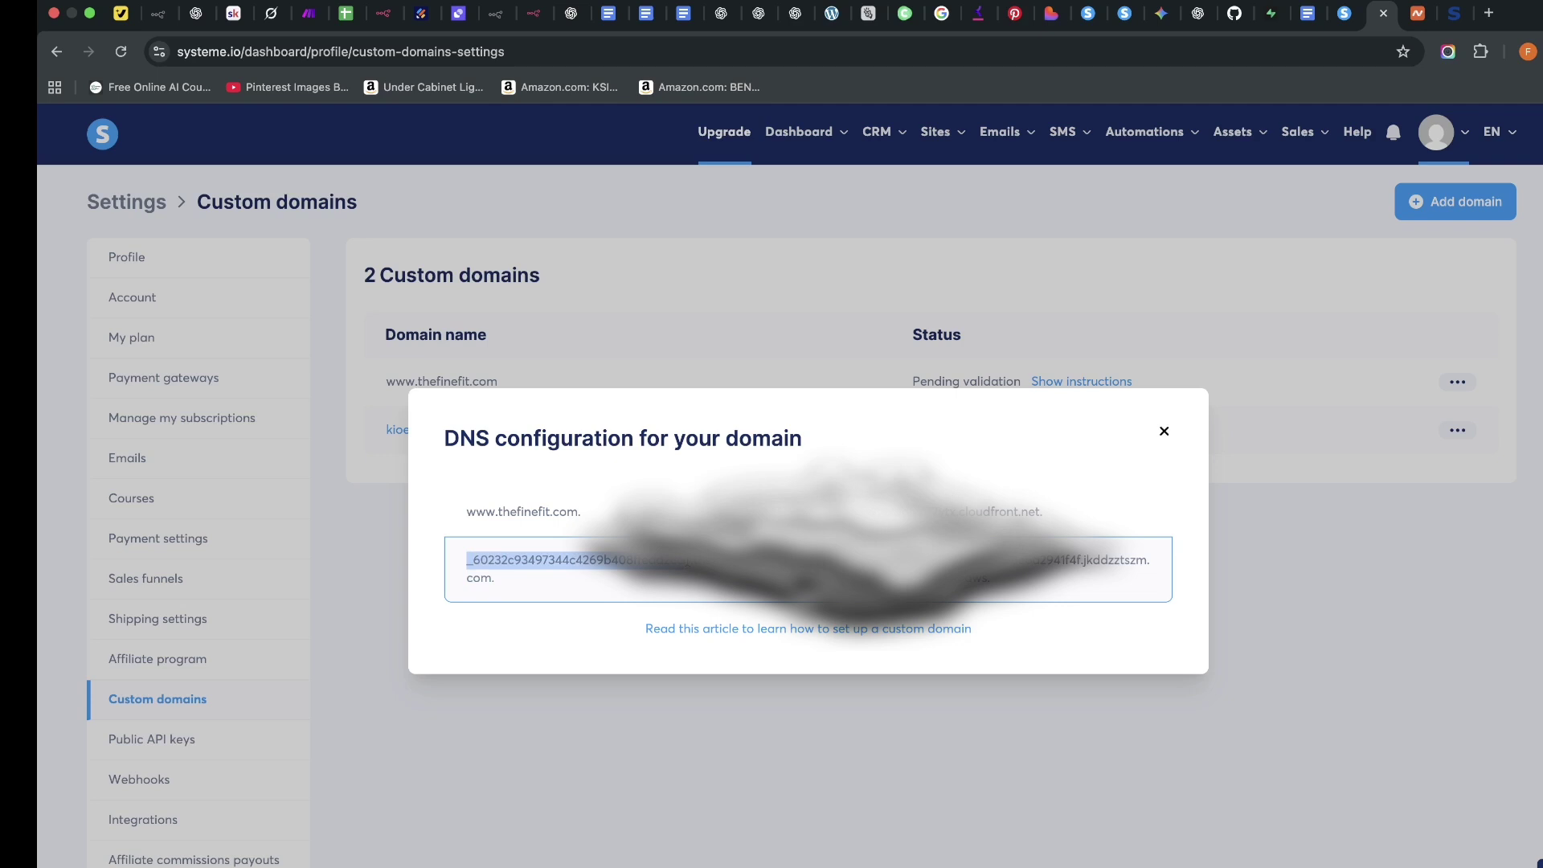
{"action": "right_click", "coordinate": [659, 560]}
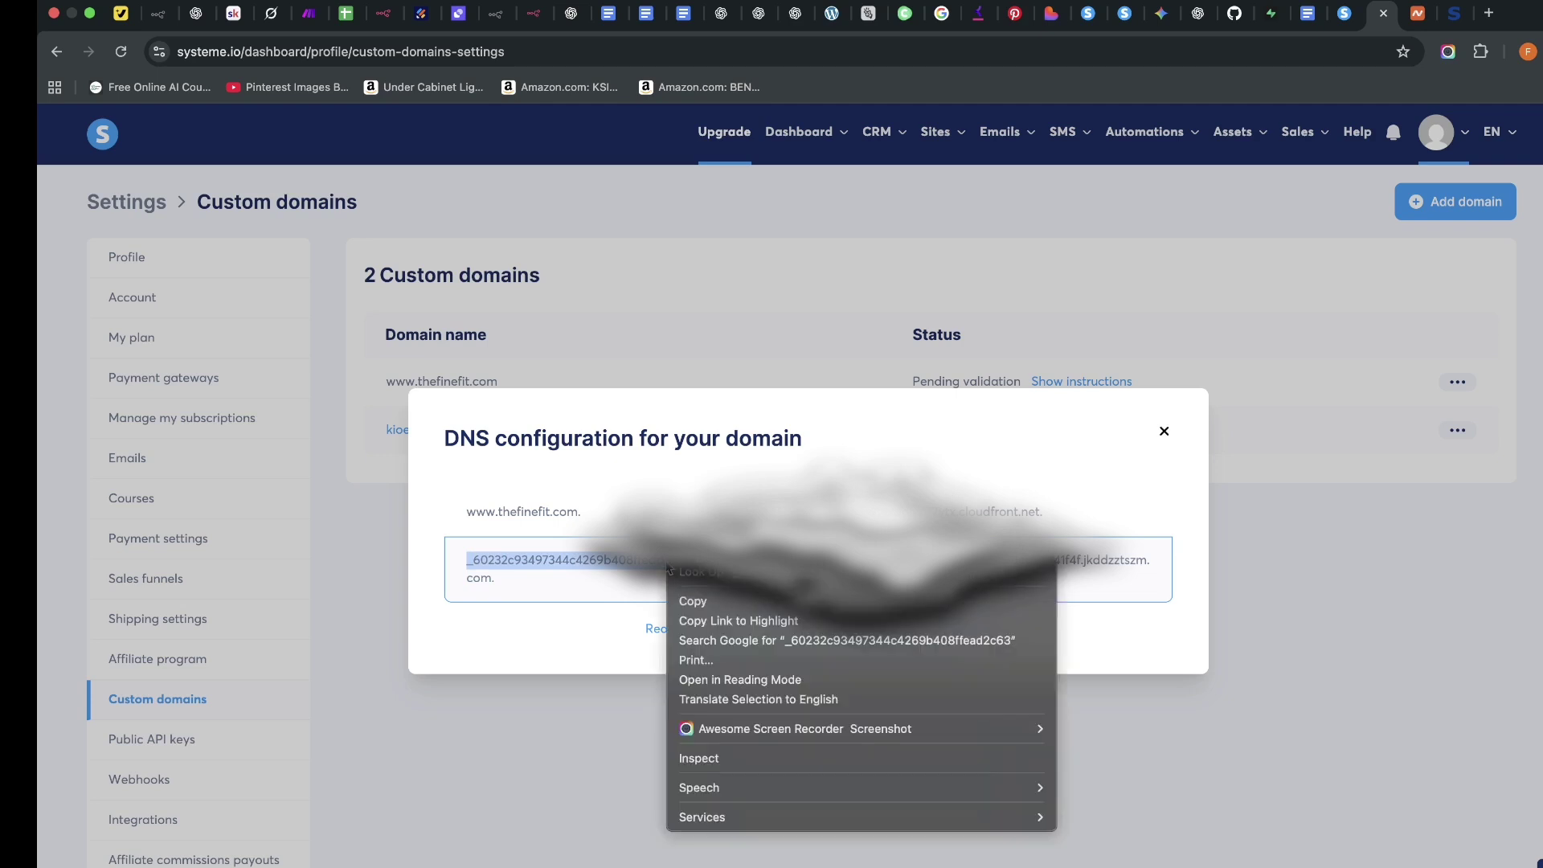
{"action": "left_click", "coordinate": [714, 598]}
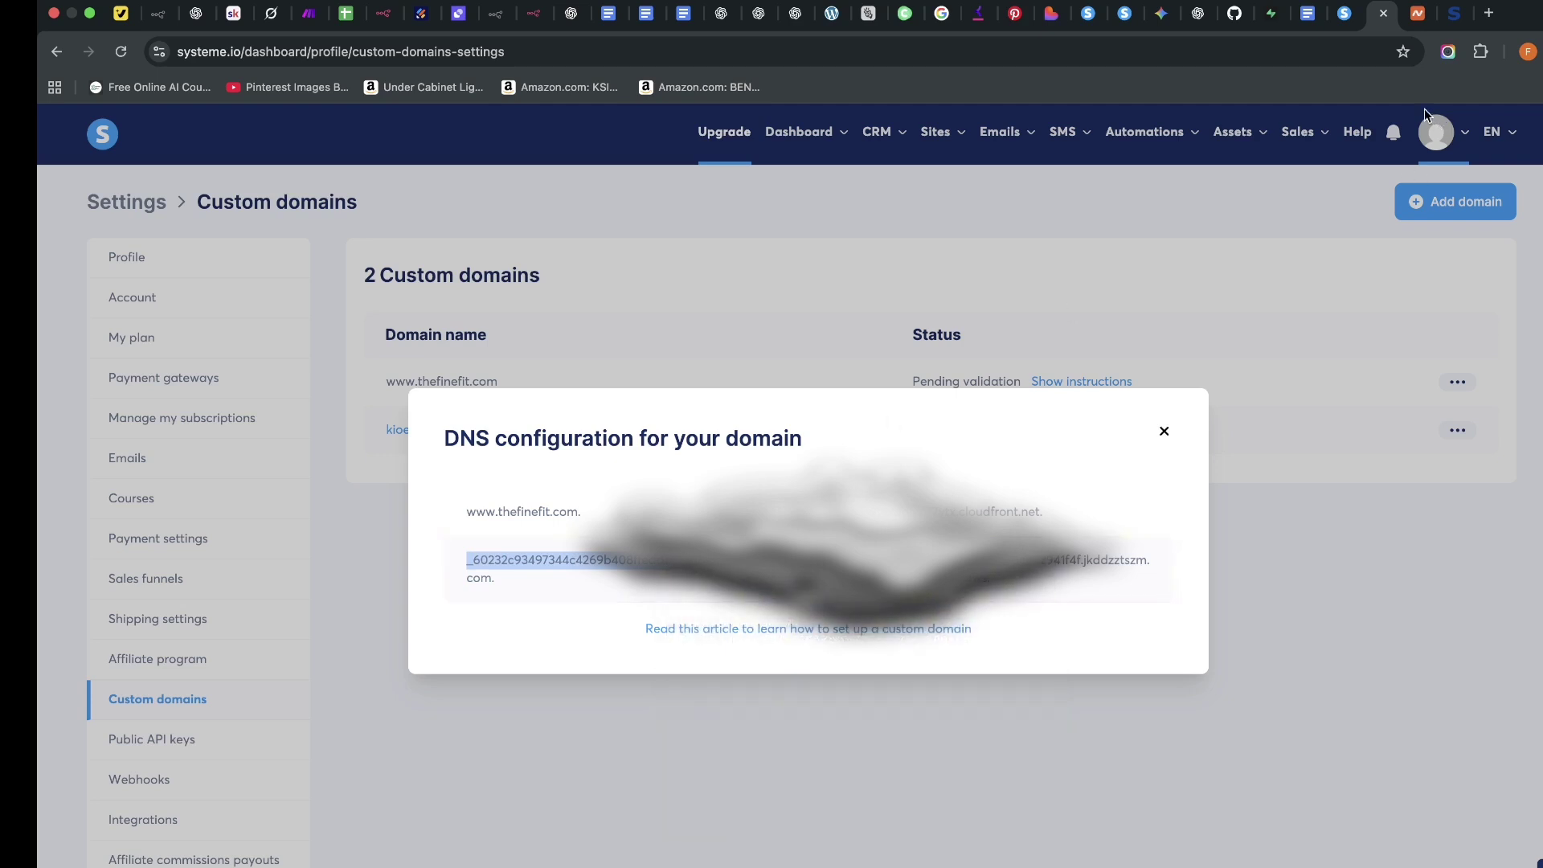
Switch to Namecheap and add a second host record of type CNAME Record
{"action": "left_click", "coordinate": [1417, 13]}
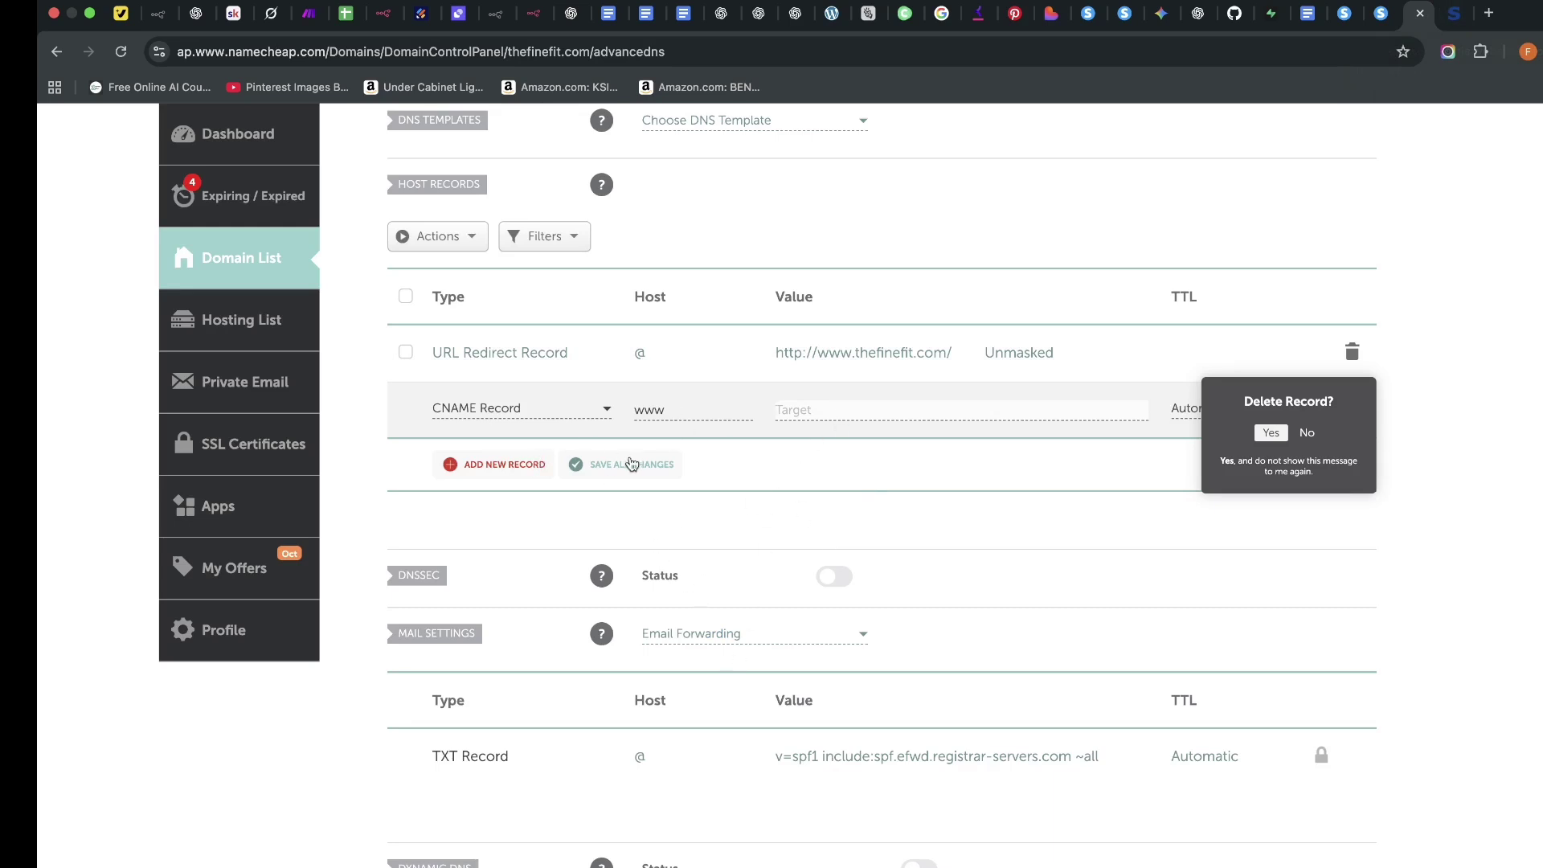
{"action": "left_click", "coordinate": [506, 466]}
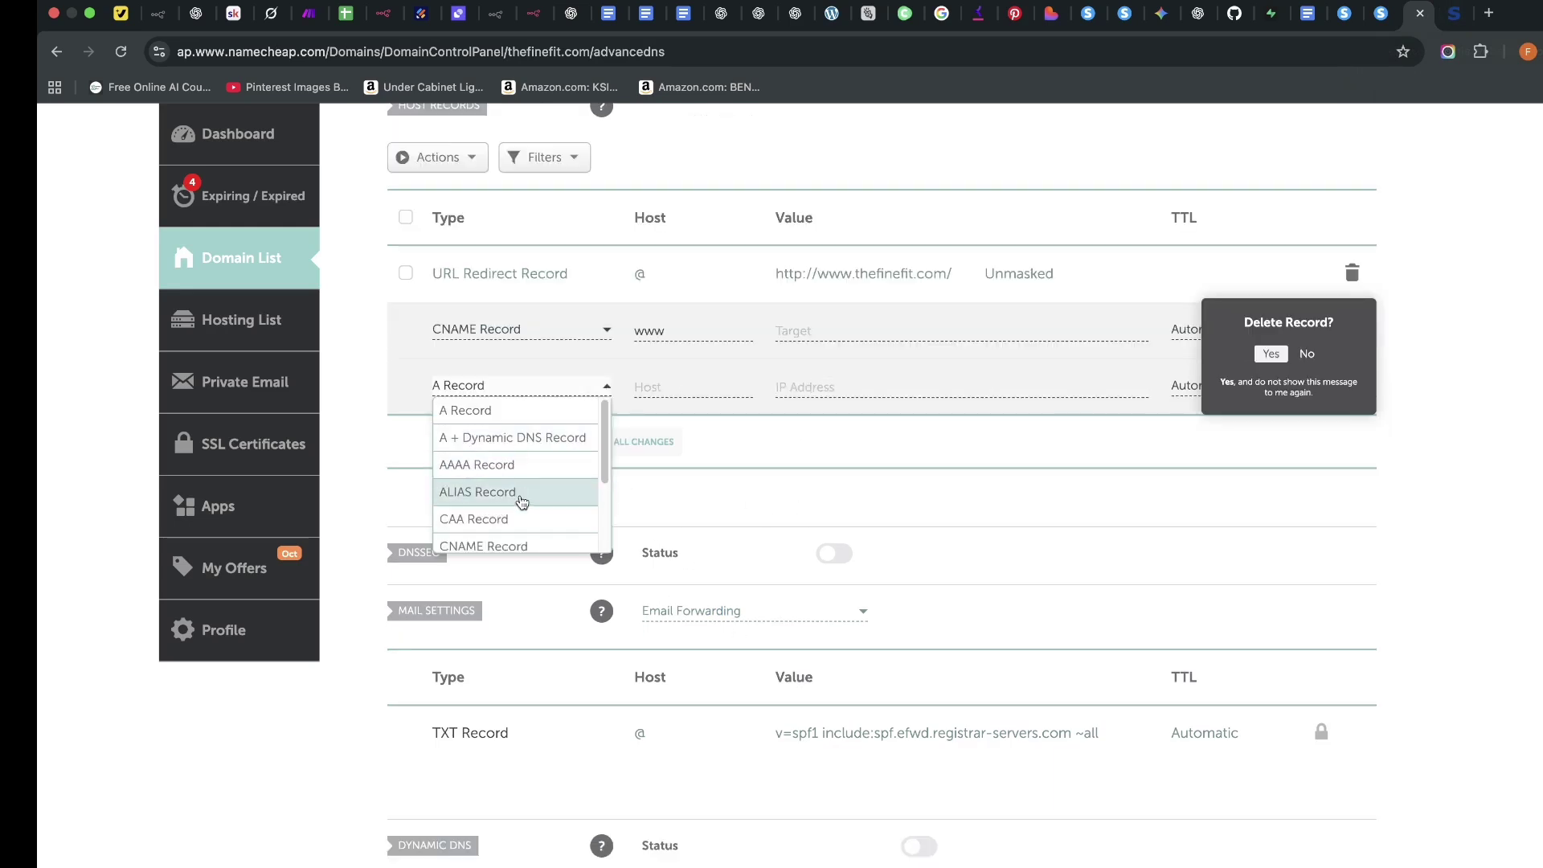
{"action": "left_click", "coordinate": [527, 543]}
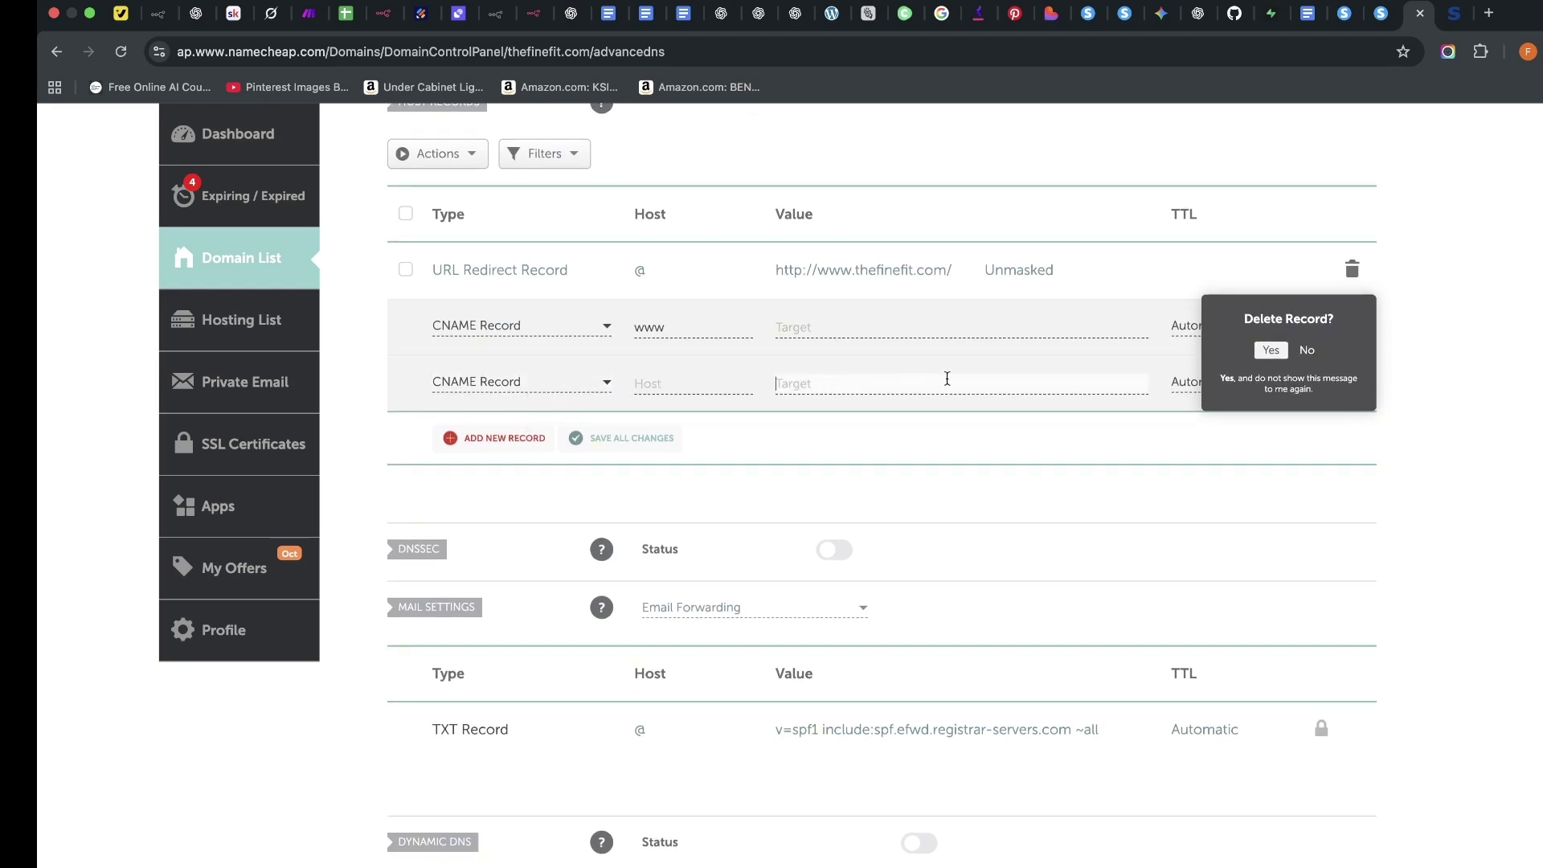
{"action": "left_click", "coordinate": [1381, 13]}
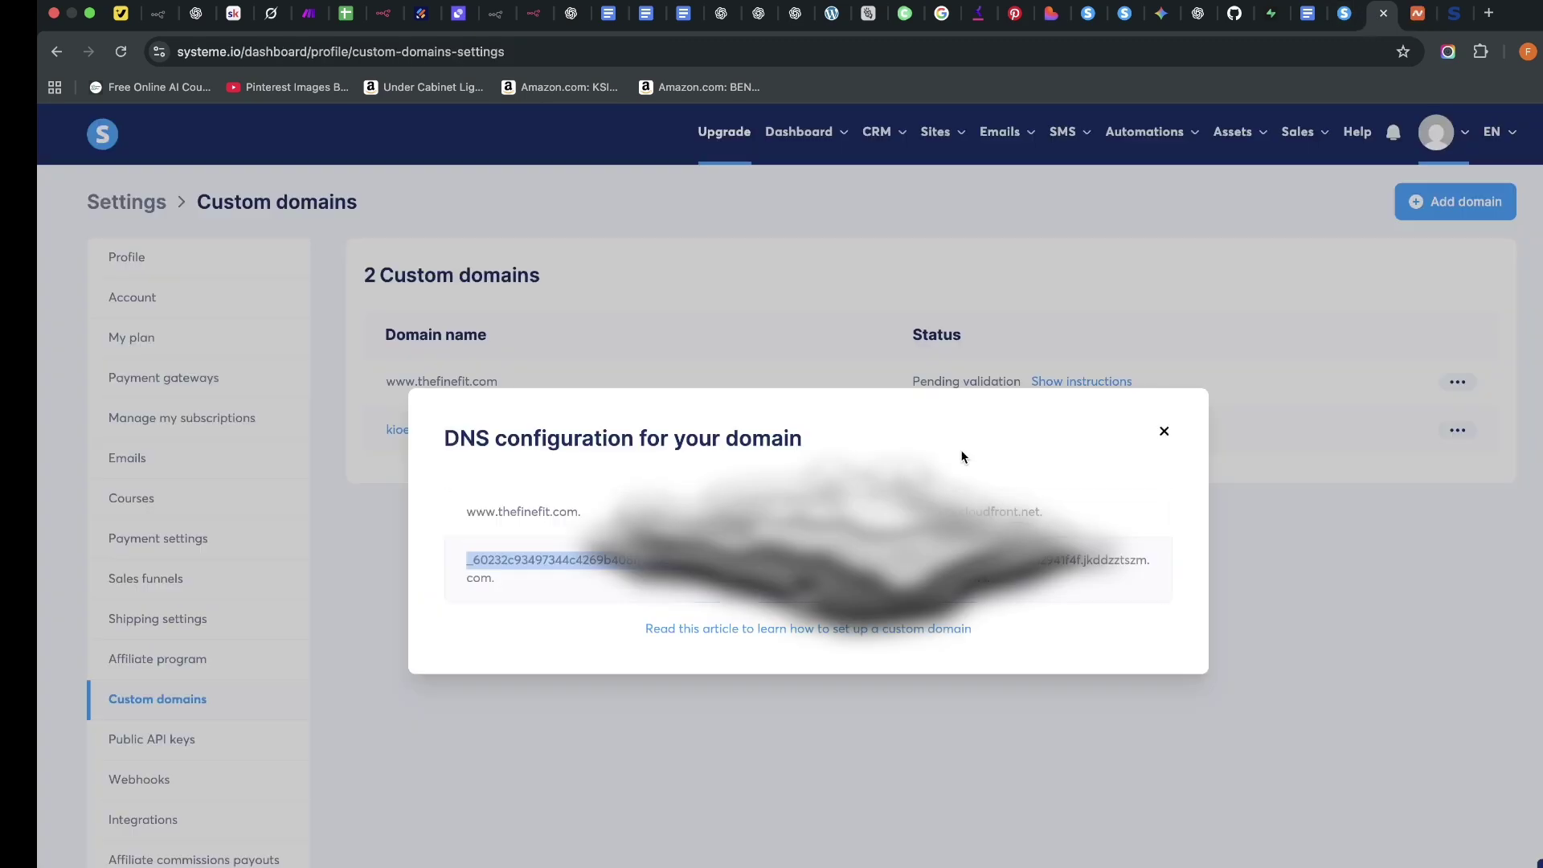
{"action": "left_click", "coordinate": [1418, 13]}
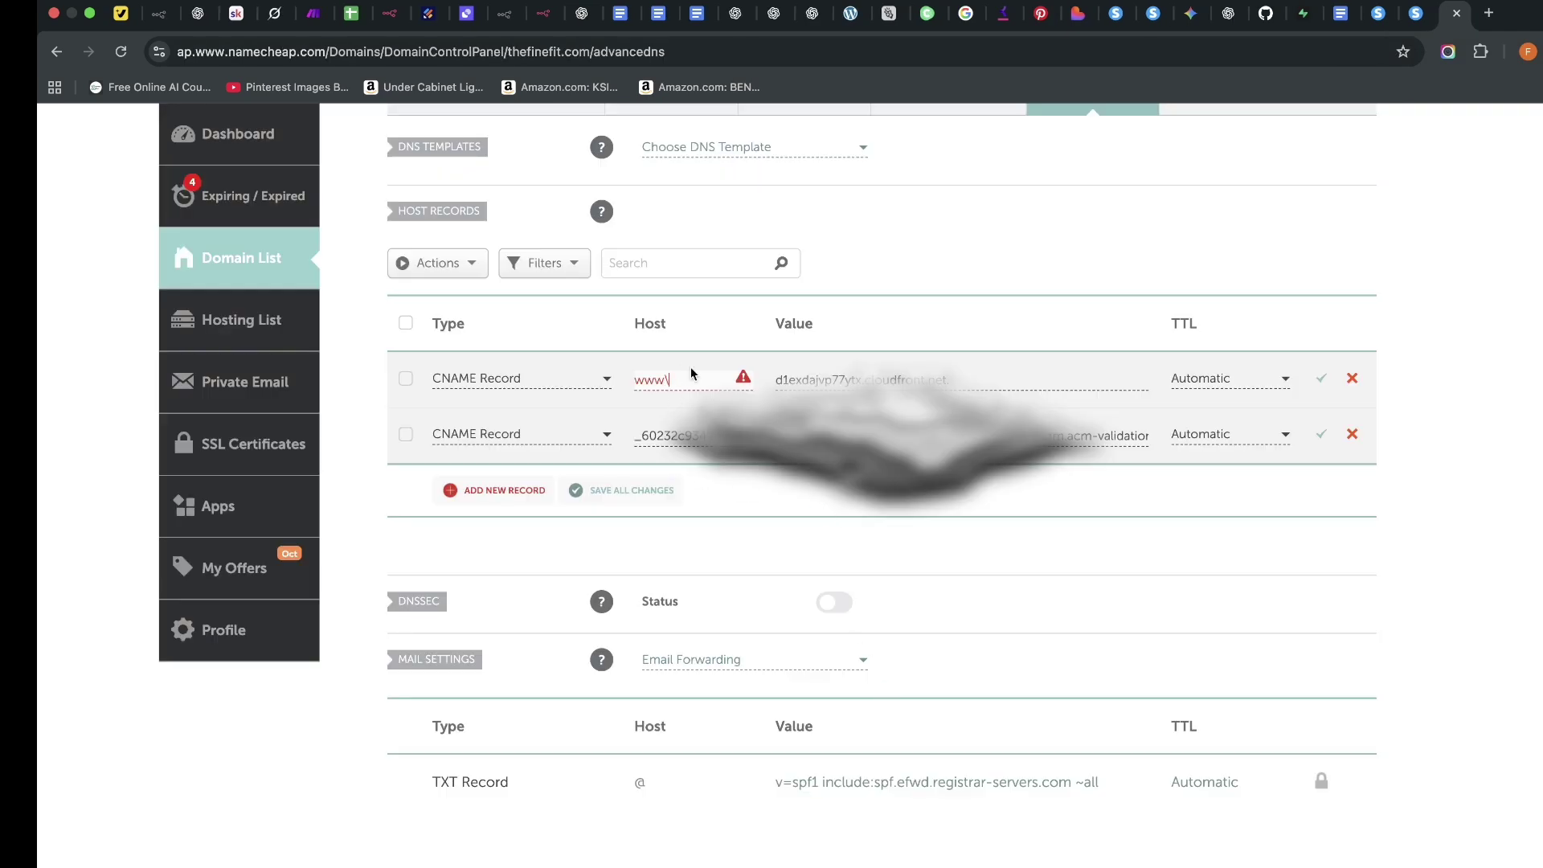
{"action": "key", "text": "BackSpace"}
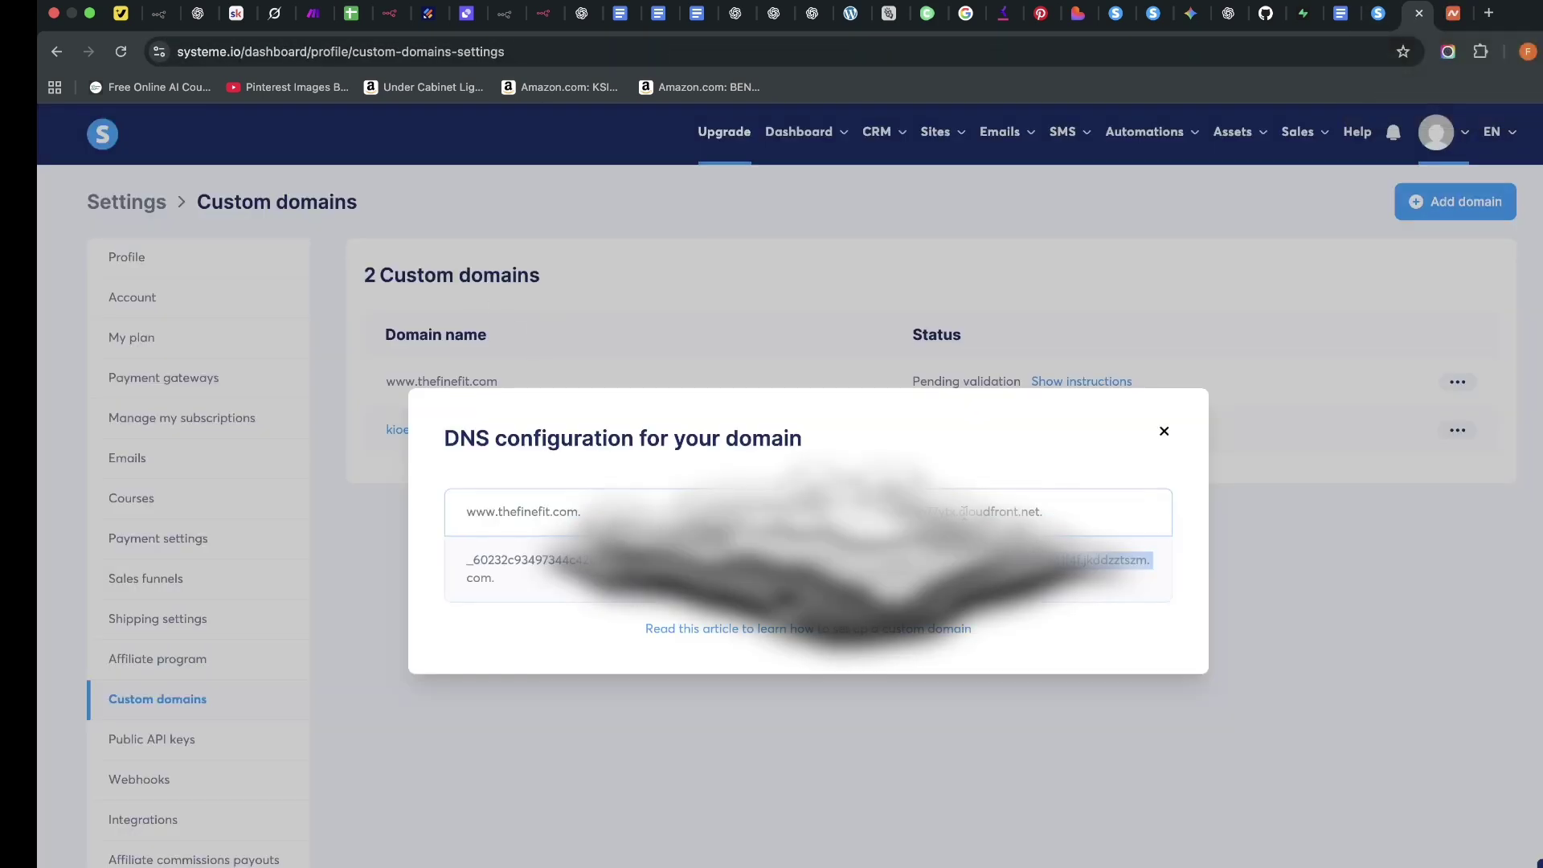
{"action": "left_click", "coordinate": [1164, 433]}
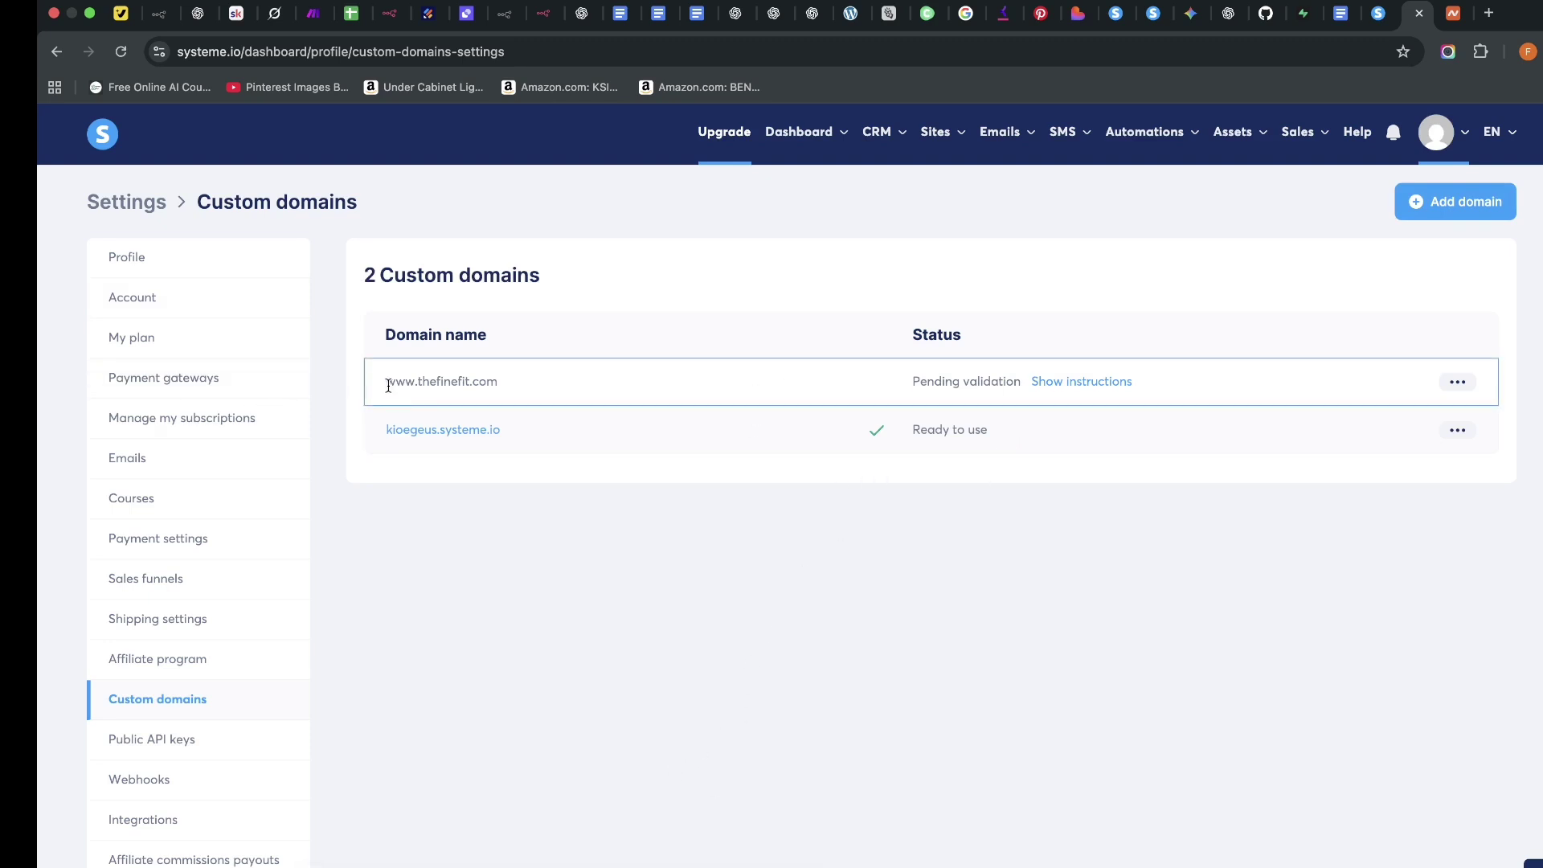
{"action": "left_click_drag", "start_coordinate": [390, 388], "coordinate": [475, 389]}
{"action": "right_click", "coordinate": [468, 388]}
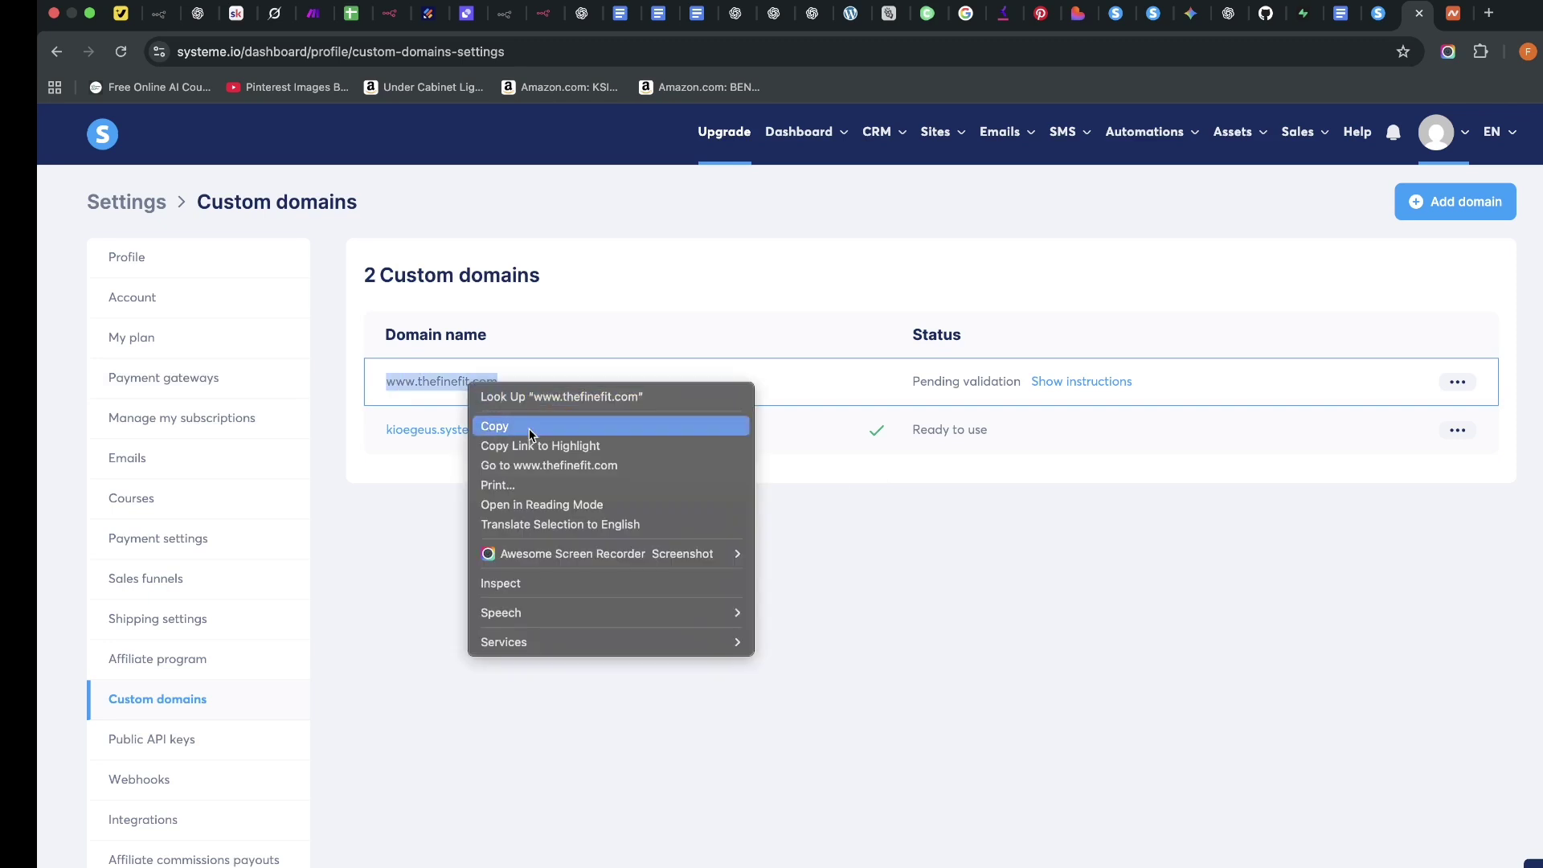
{"action": "left_click", "coordinate": [498, 425]}
Open dnschecker.org in a new browser tab
{"action": "left_click", "coordinate": [1488, 13]}
{"action": "type", "text": "dnschecke"}
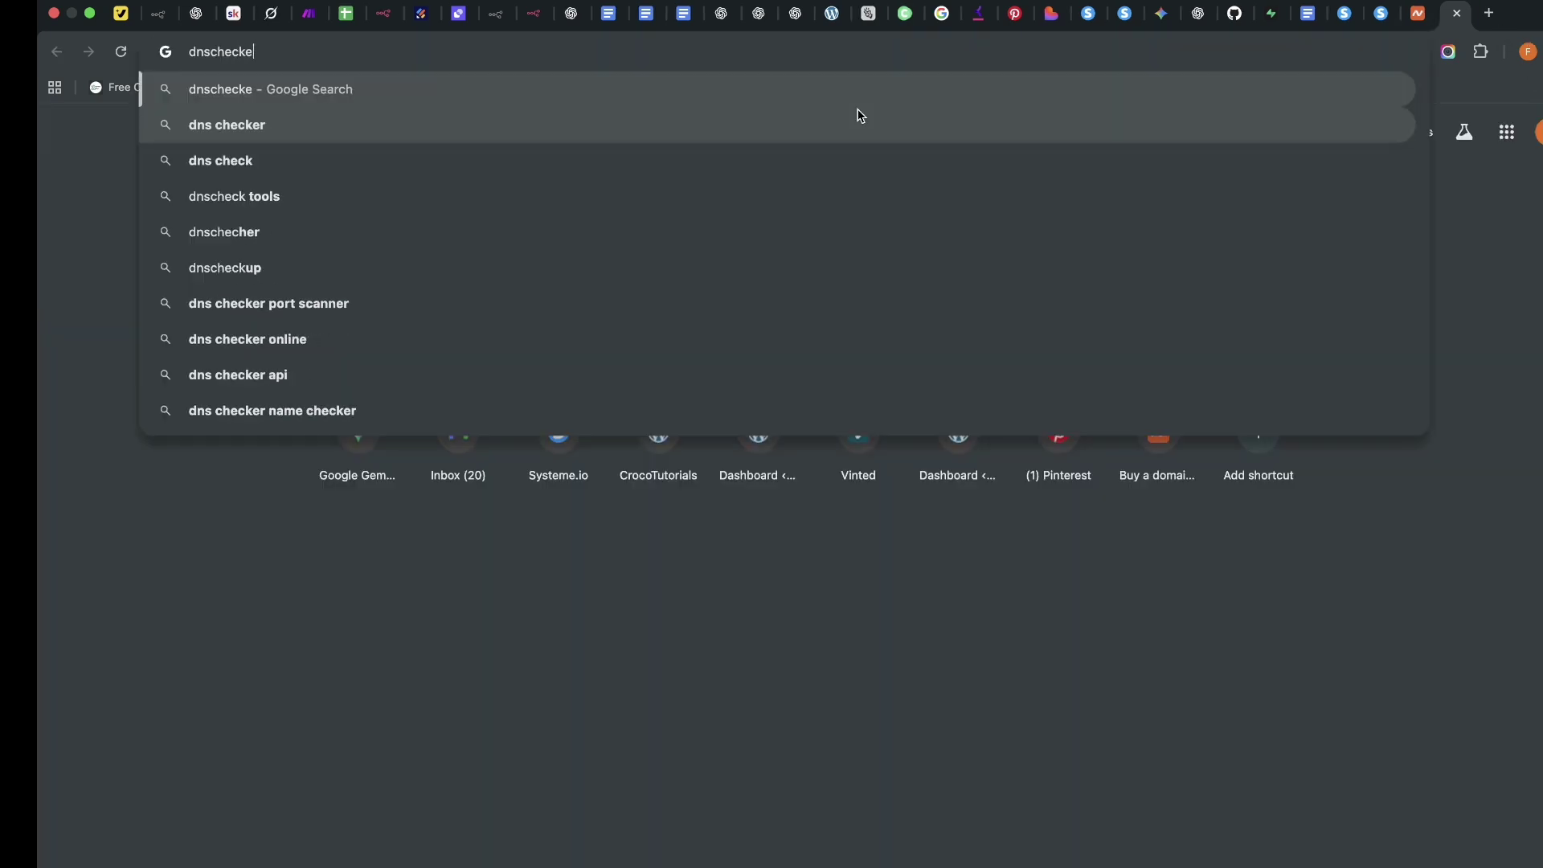
{"action": "type", "text": "r.org"}
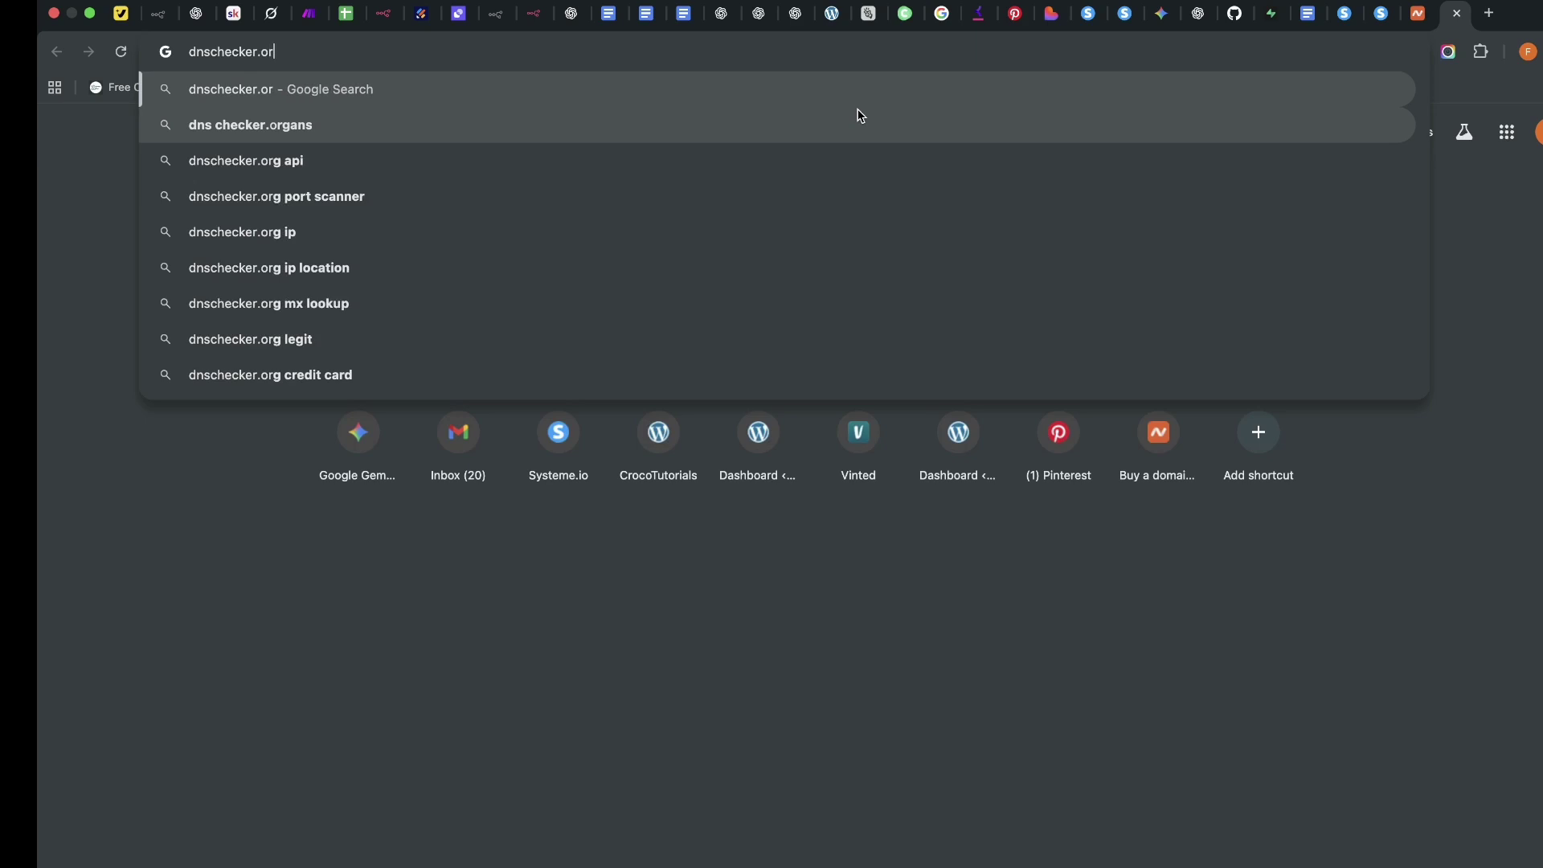
{"action": "key", "text": "Return"}
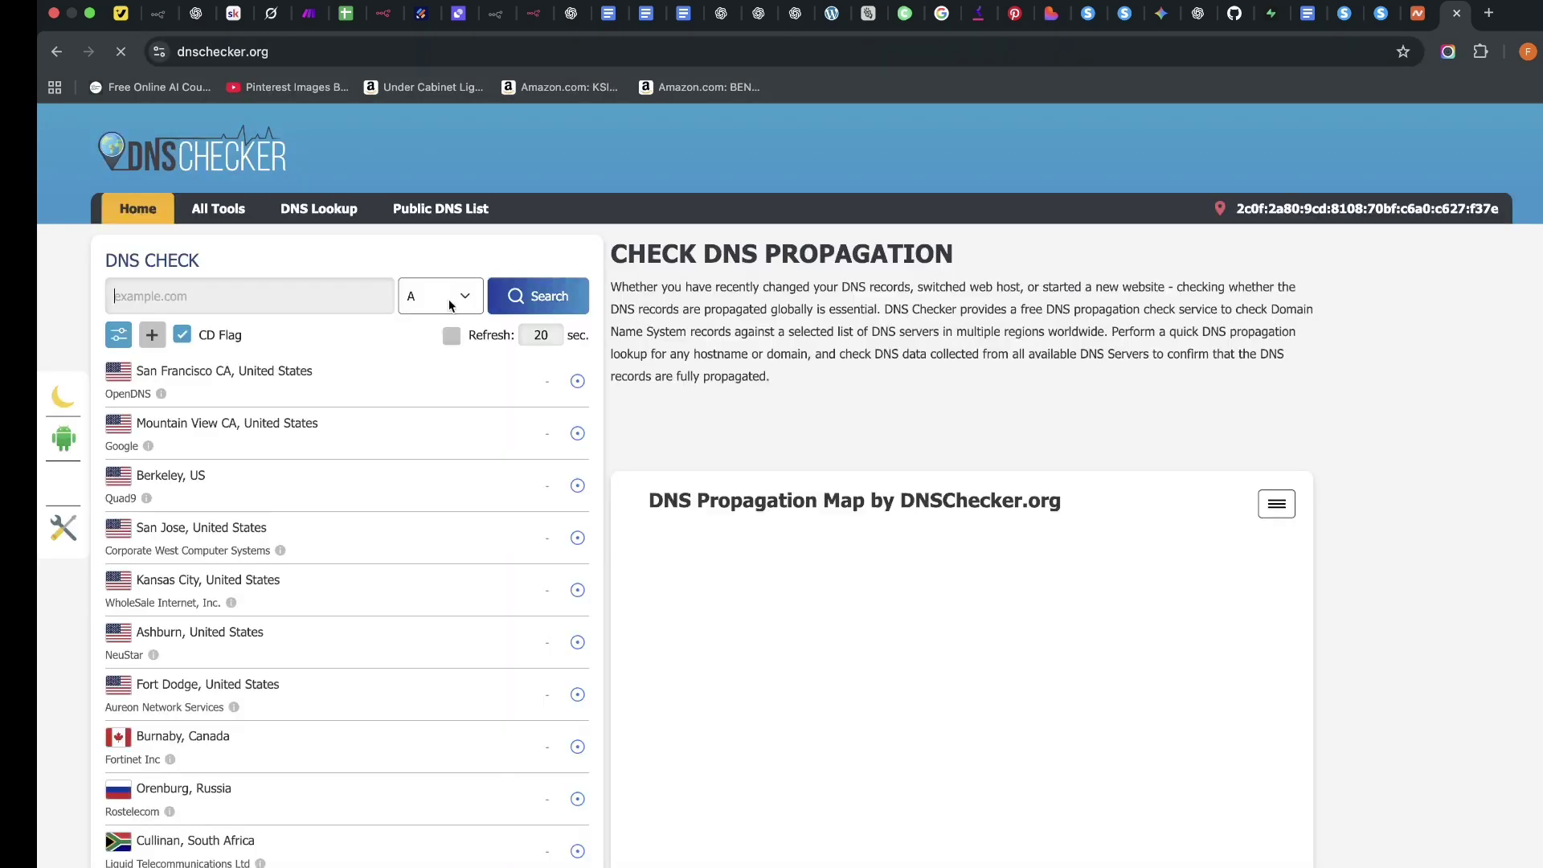
{"action": "right_click", "coordinate": [205, 300]}
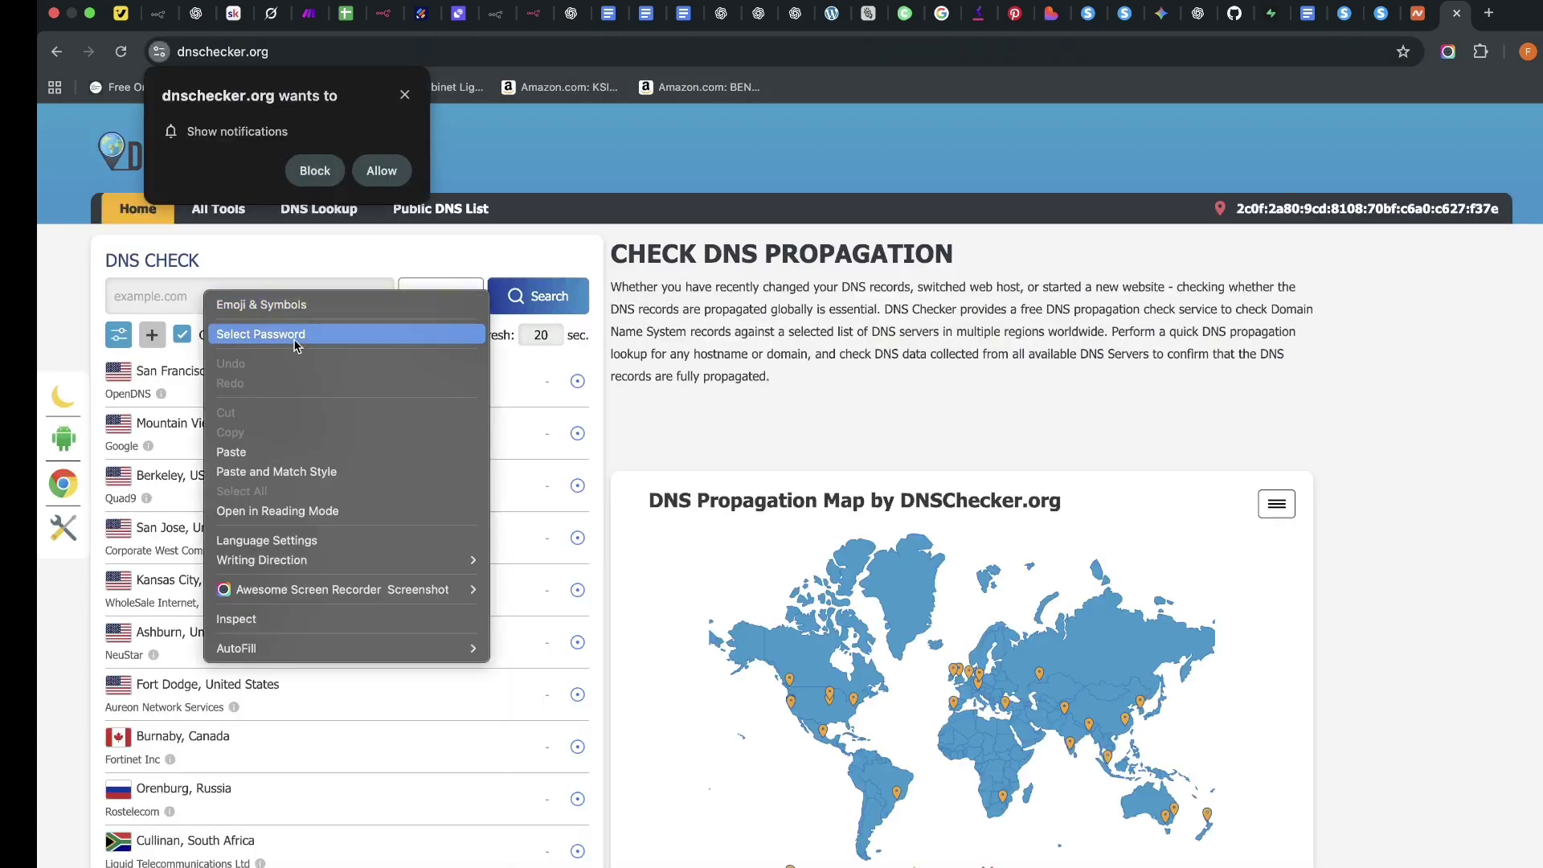
{"action": "left_click", "coordinate": [277, 446]}
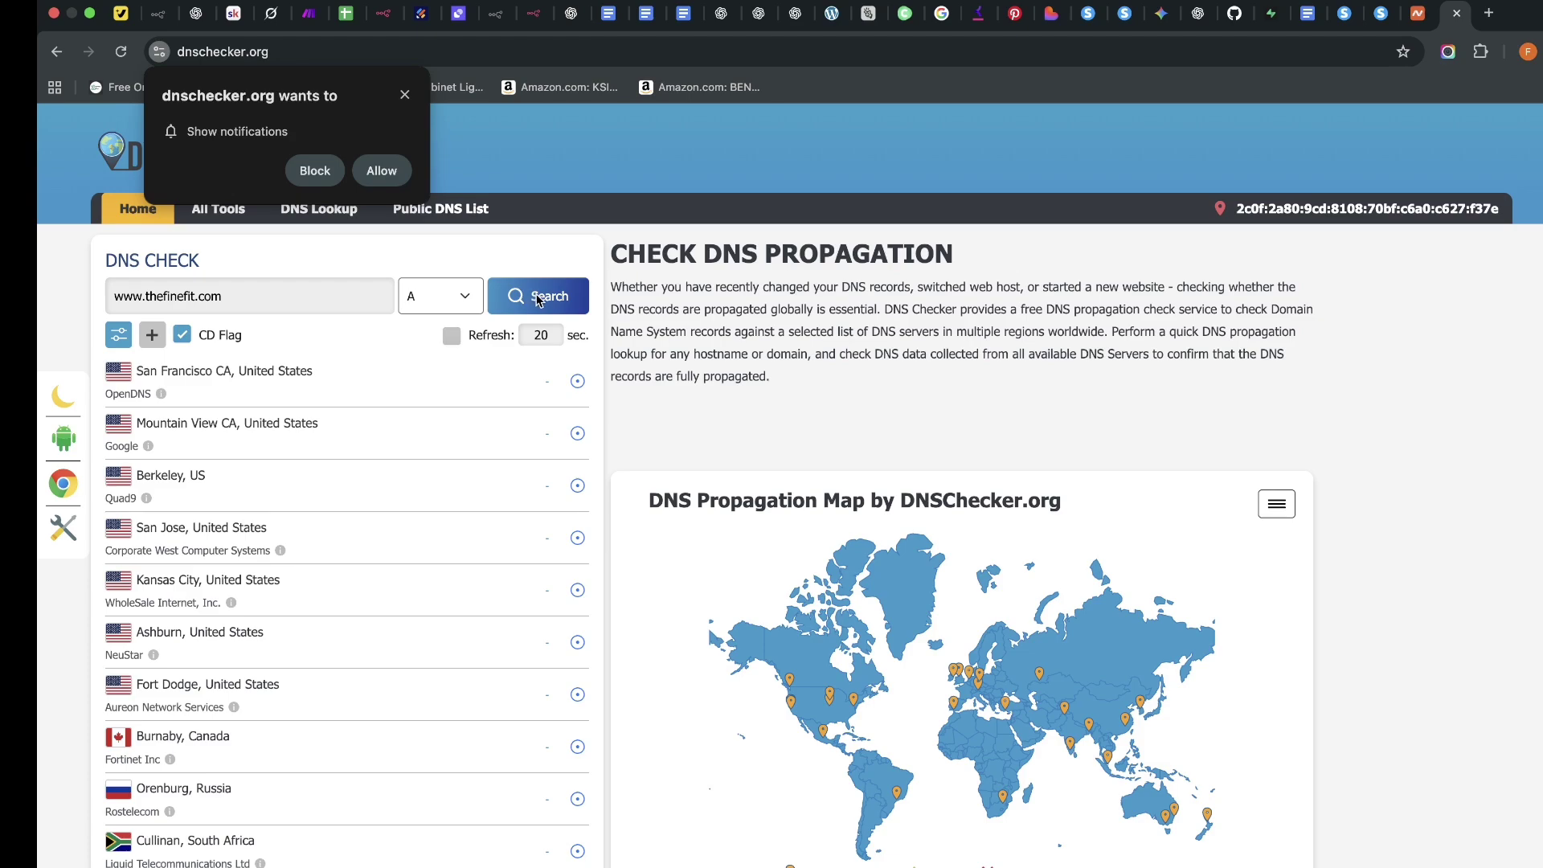
{"action": "left_click", "coordinate": [331, 168]}
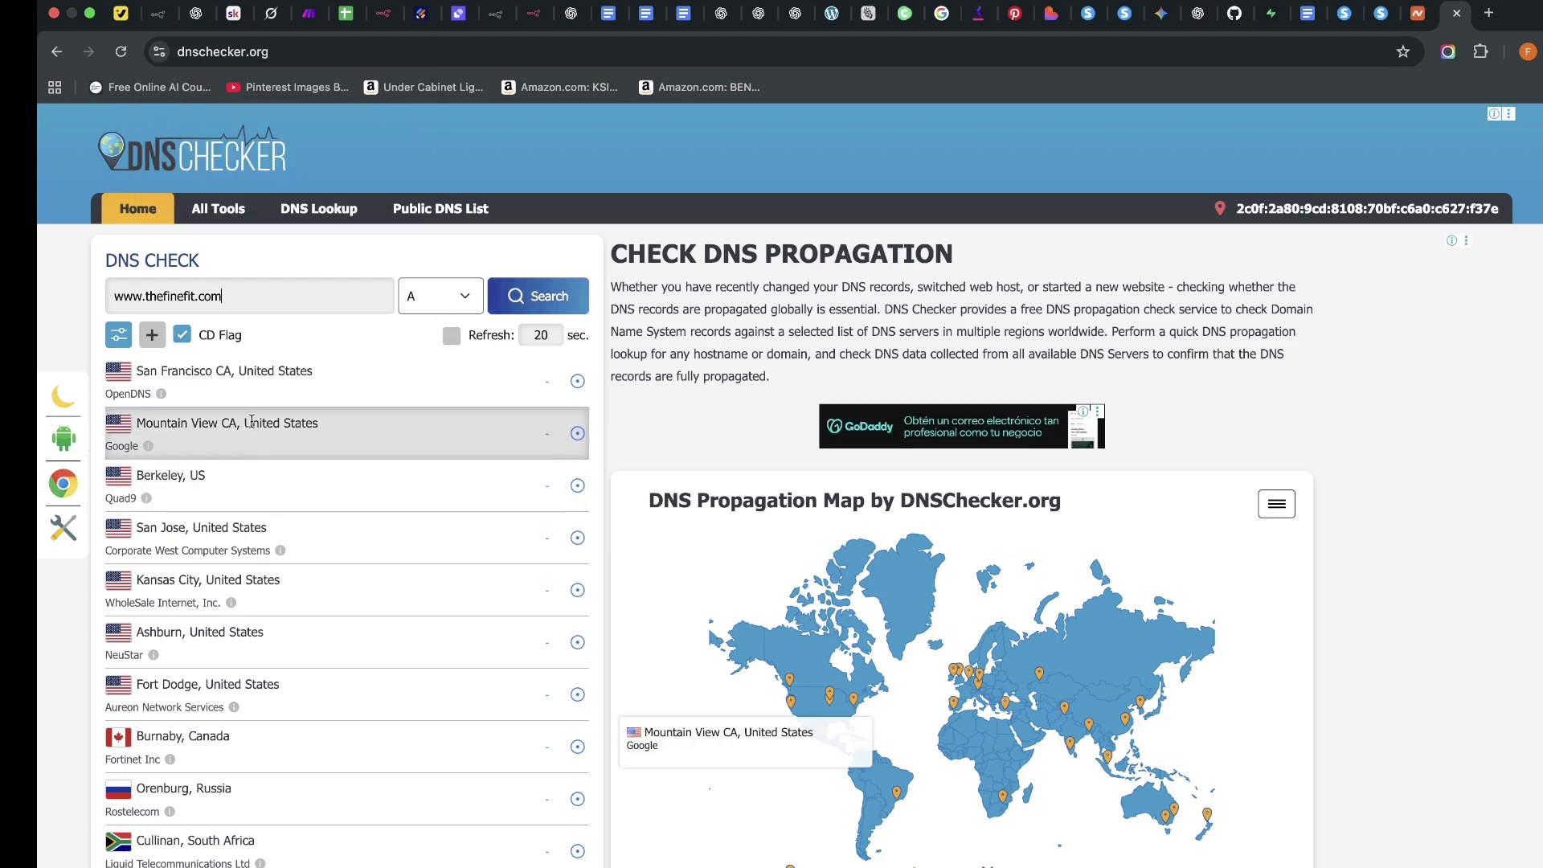
{"action": "key", "text": "Return"}
{"action": "scroll", "coordinate": [424, 457], "scroll_direction": "down", "scroll_amount": 20}
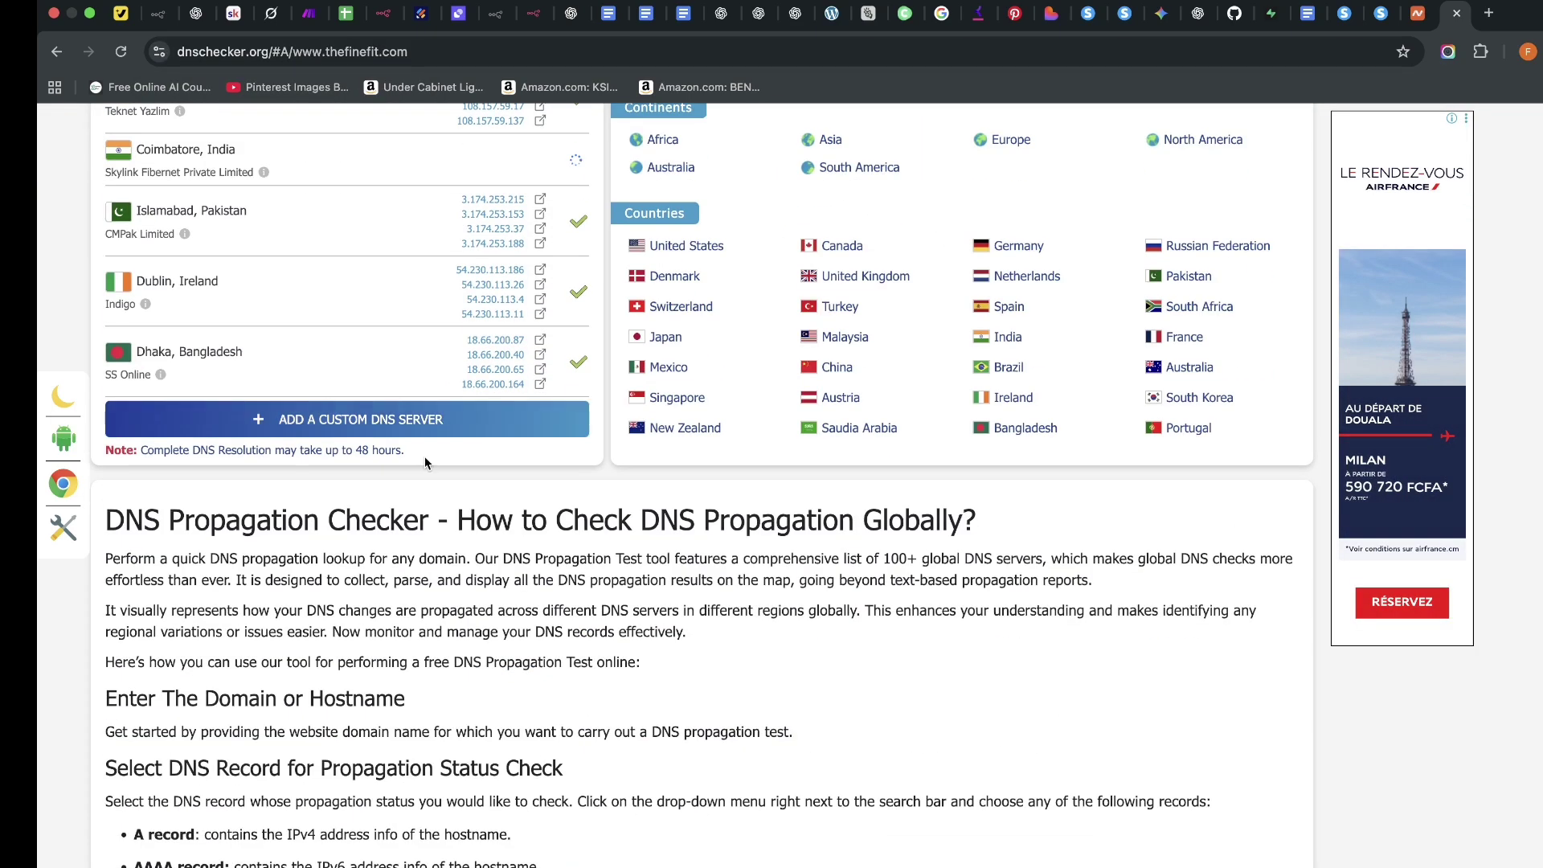
{"action": "scroll", "coordinate": [466, 368], "scroll_direction": "up", "scroll_amount": 5}
{"action": "scroll", "coordinate": [467, 369], "scroll_direction": "up", "scroll_amount": 5}
{"action": "scroll", "coordinate": [512, 456], "scroll_direction": "down", "scroll_amount": 4}
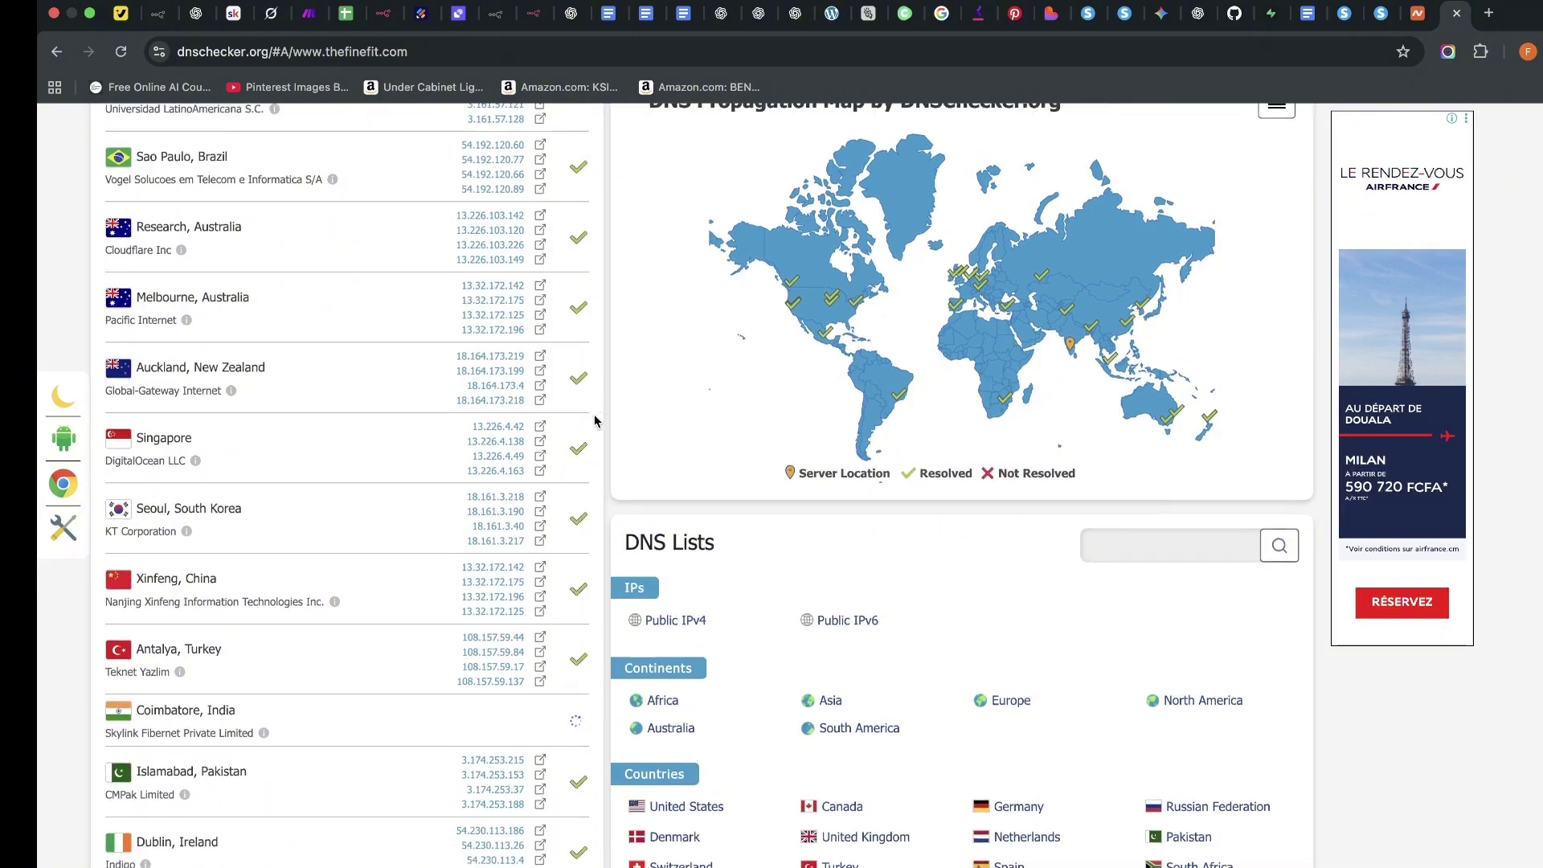
{"action": "scroll", "coordinate": [574, 459], "scroll_direction": "down", "scroll_amount": 8}
{"action": "scroll", "coordinate": [574, 441], "scroll_direction": "up", "scroll_amount": 15}
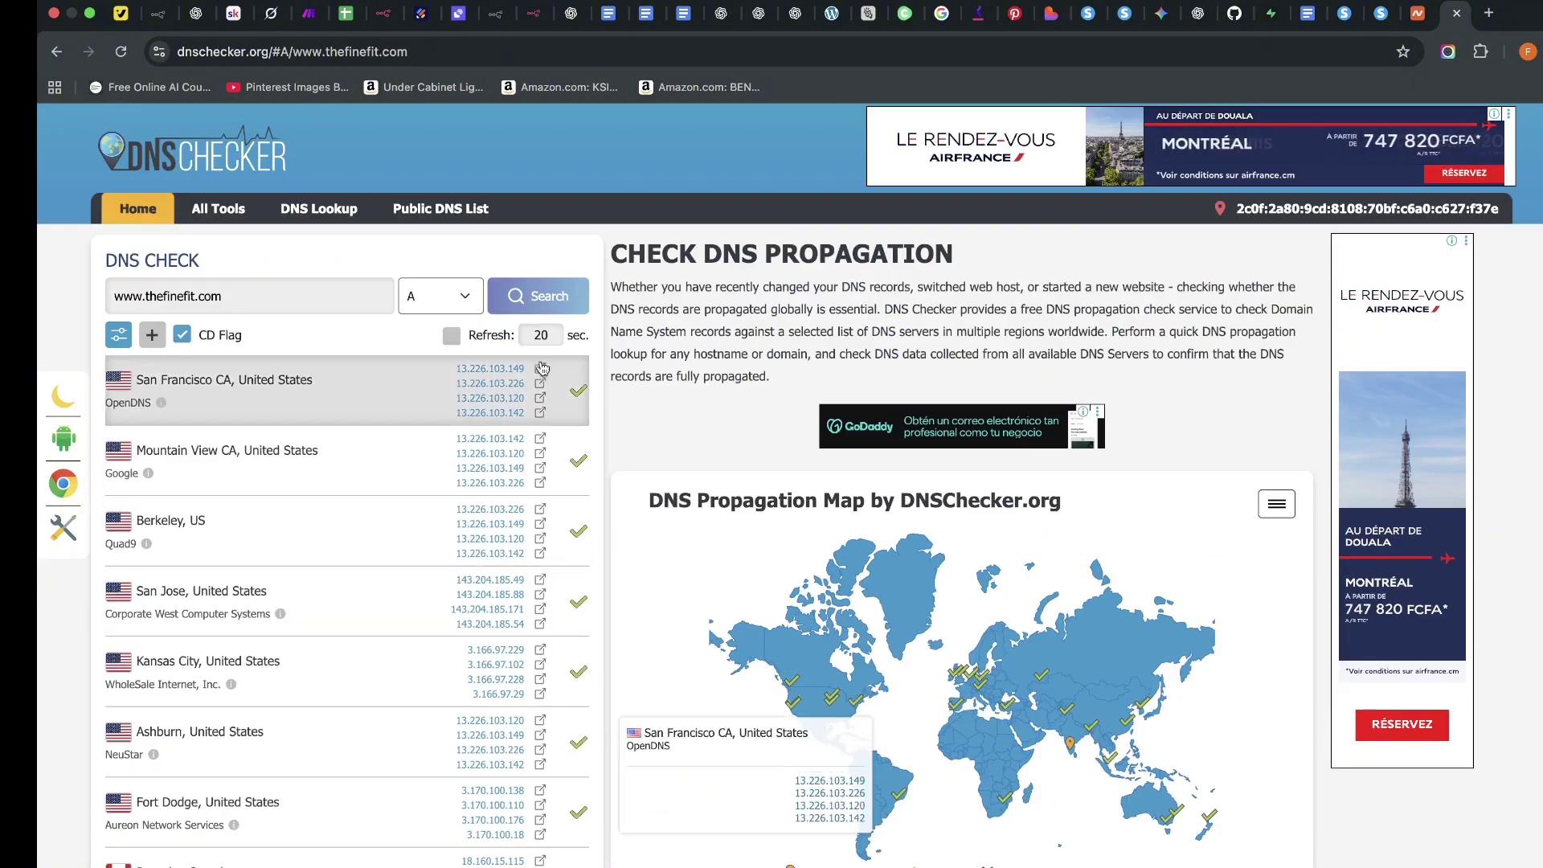